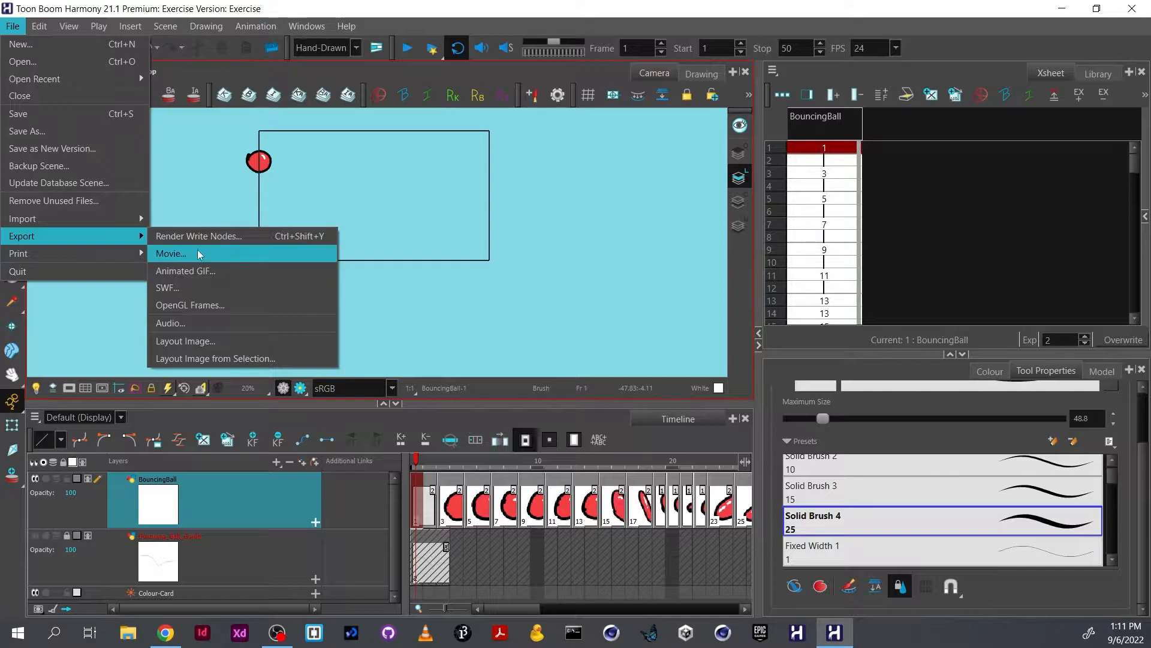
Set up a movie export in H.264/MPEG-4 (*.mov) format covering frames 1 to 50.
click(199, 256)
drag(471, 18, 542, 42)
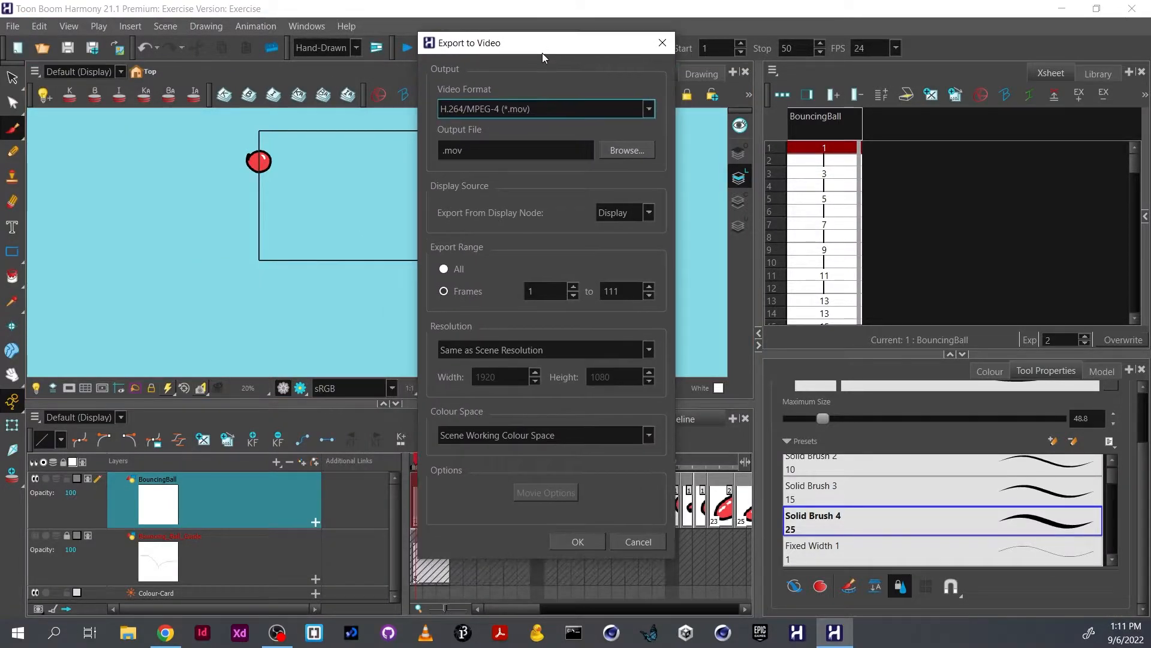
click(449, 112)
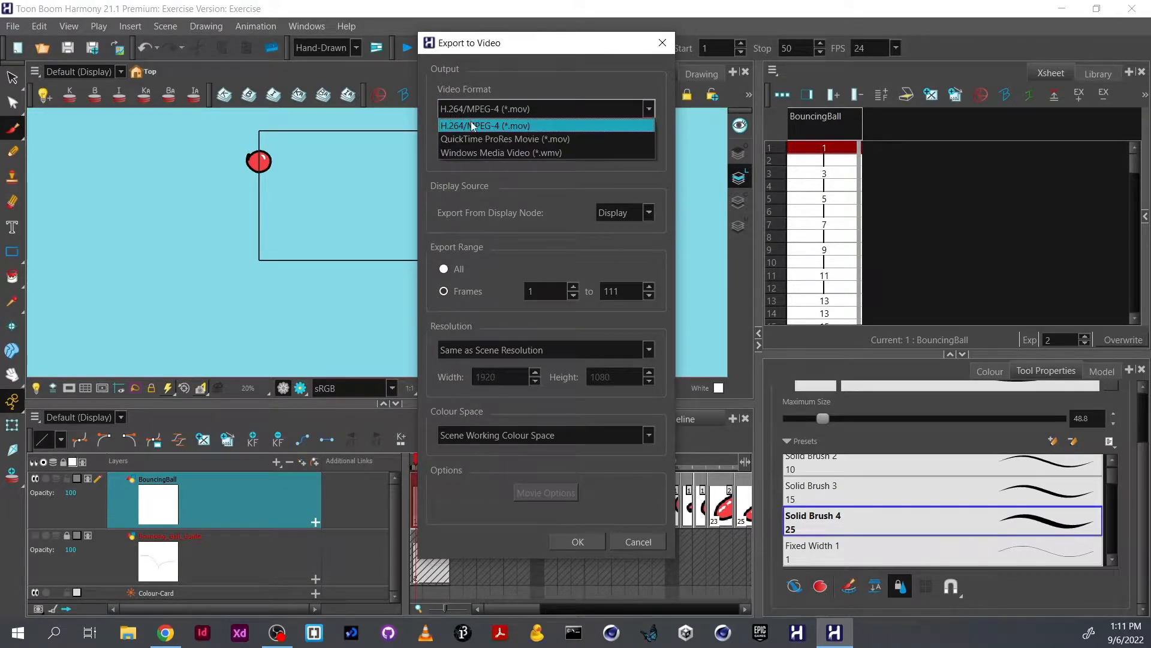
click(471, 125)
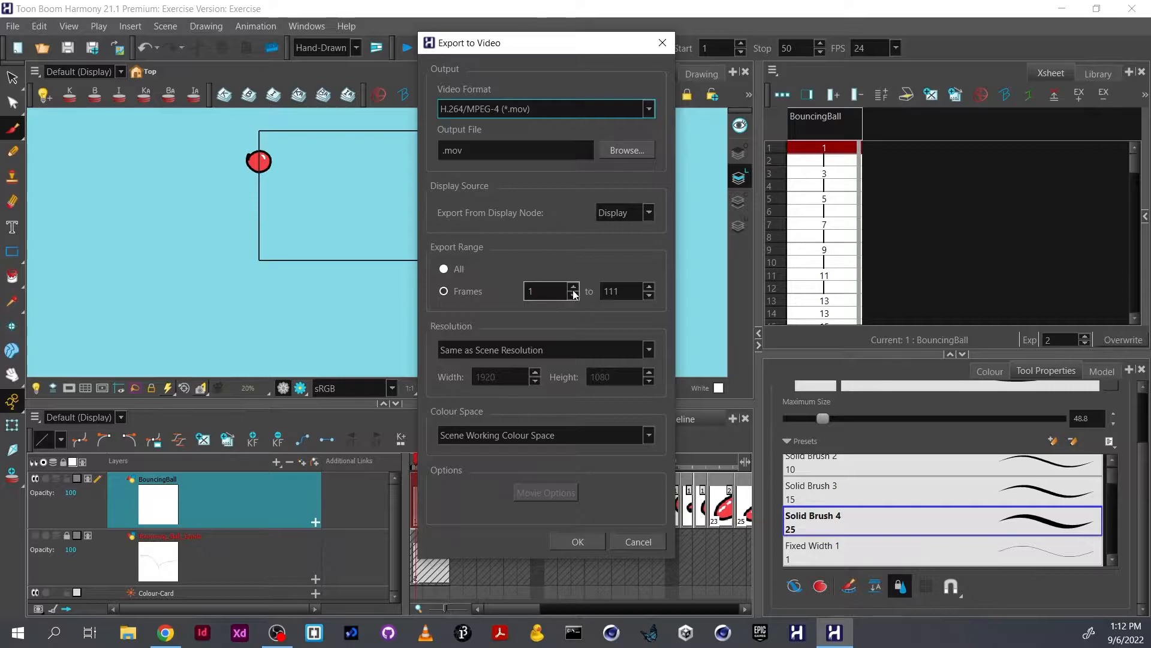
drag(578, 48, 494, 69)
double_click(535, 312)
text(50)
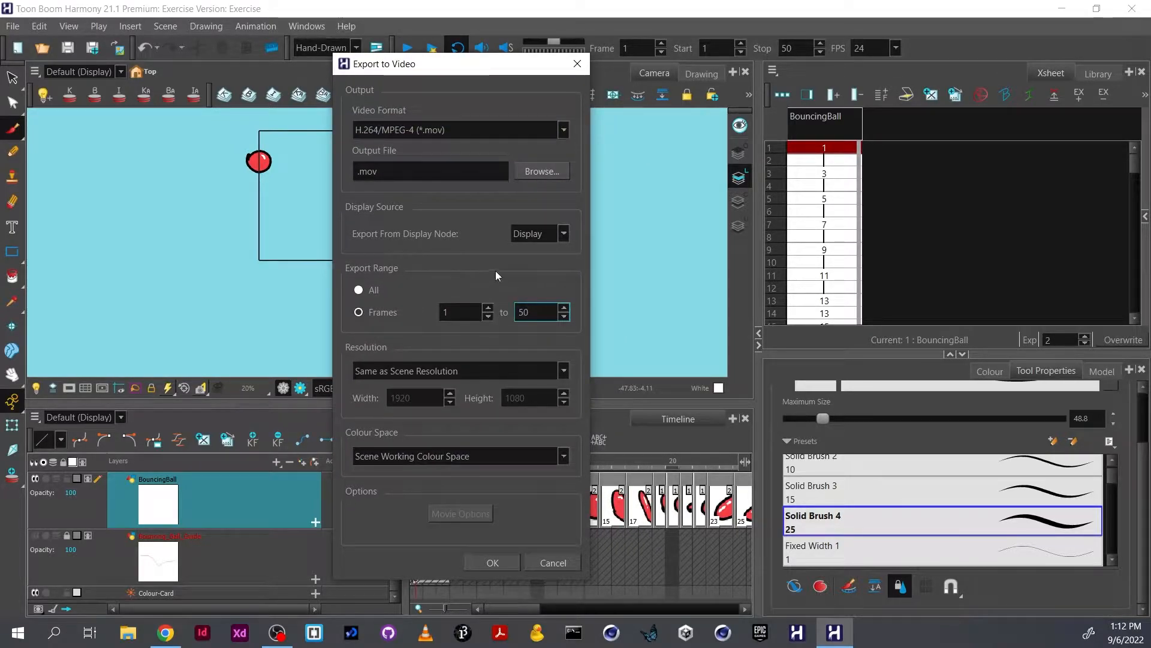
click(480, 292)
Browse for the output location and create a folder named Exported Movies inside Hand Drawn Digital Animation Penn 22.
click(539, 171)
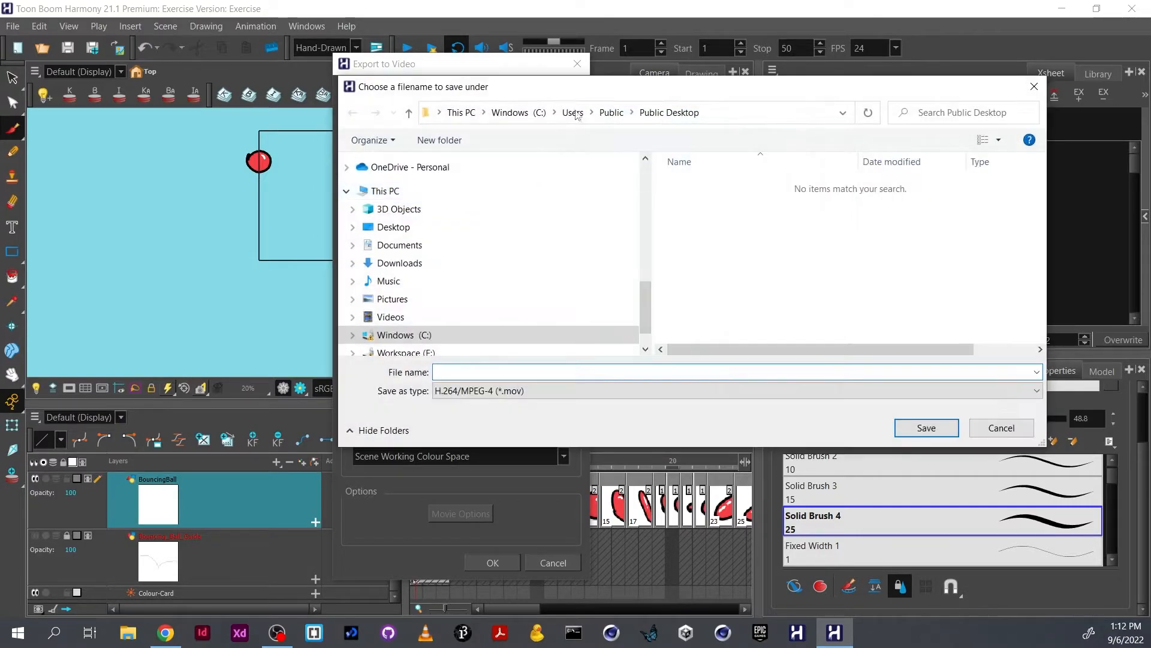
scroll(432, 239, up, 5)
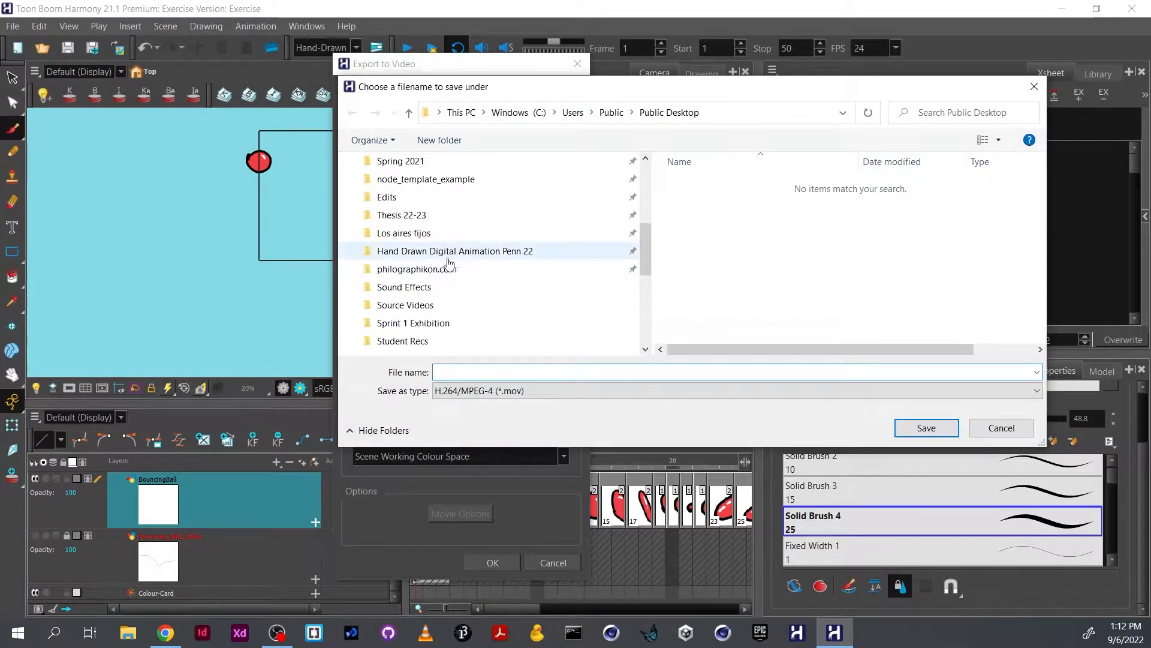
scroll(450, 264, down, 1)
click(438, 234)
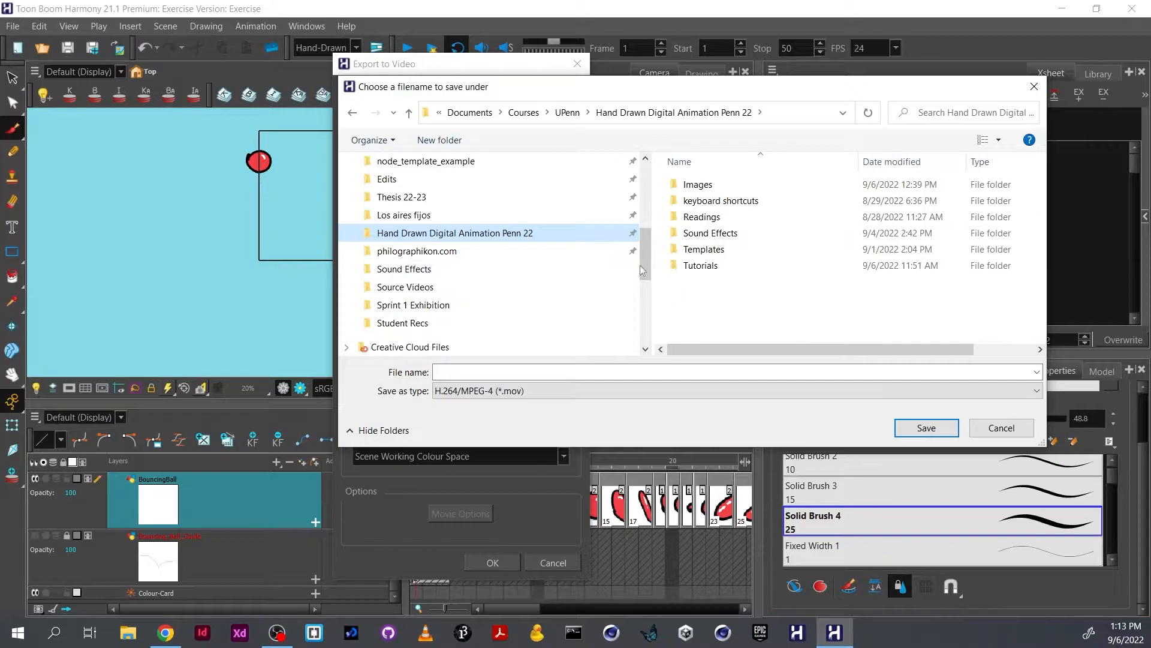
click(454, 147)
text(Exported Movies)
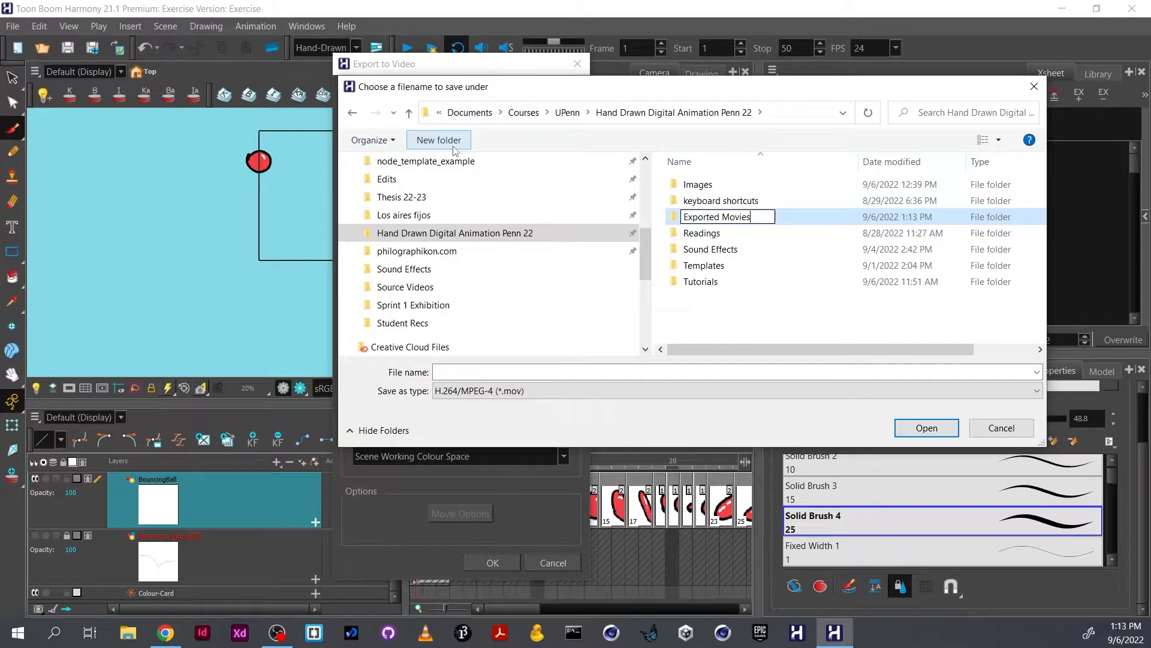
key(Return)
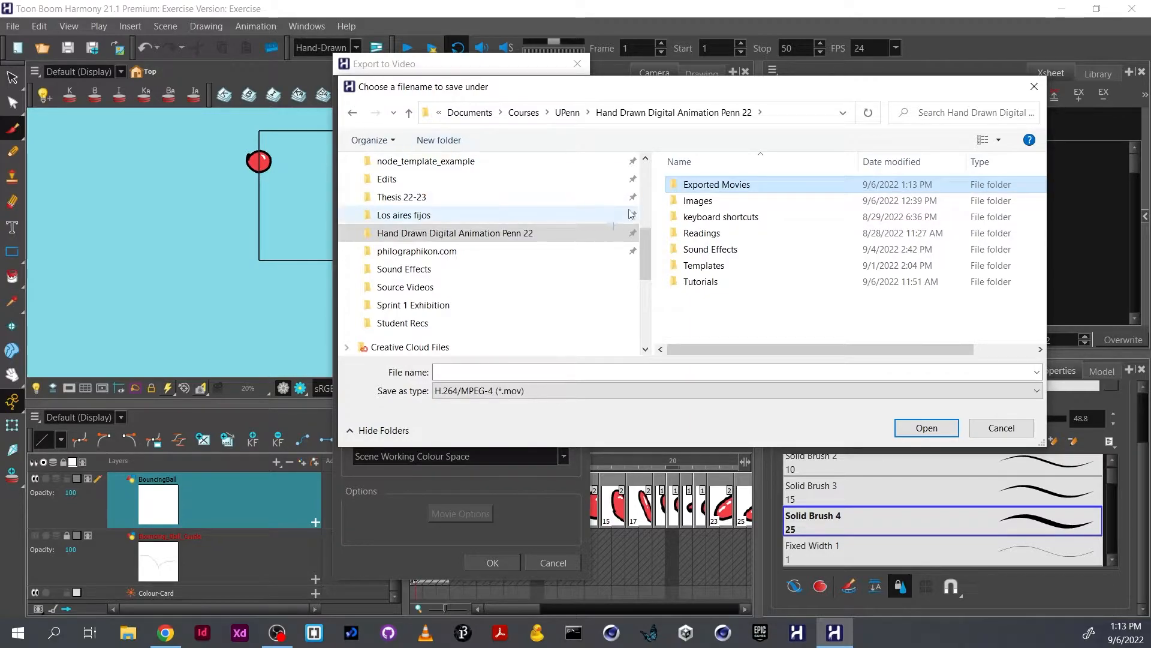
Name the output file Bouncing Ball in the Exported Movies folder and run the export.
double_click(696, 185)
click(570, 373)
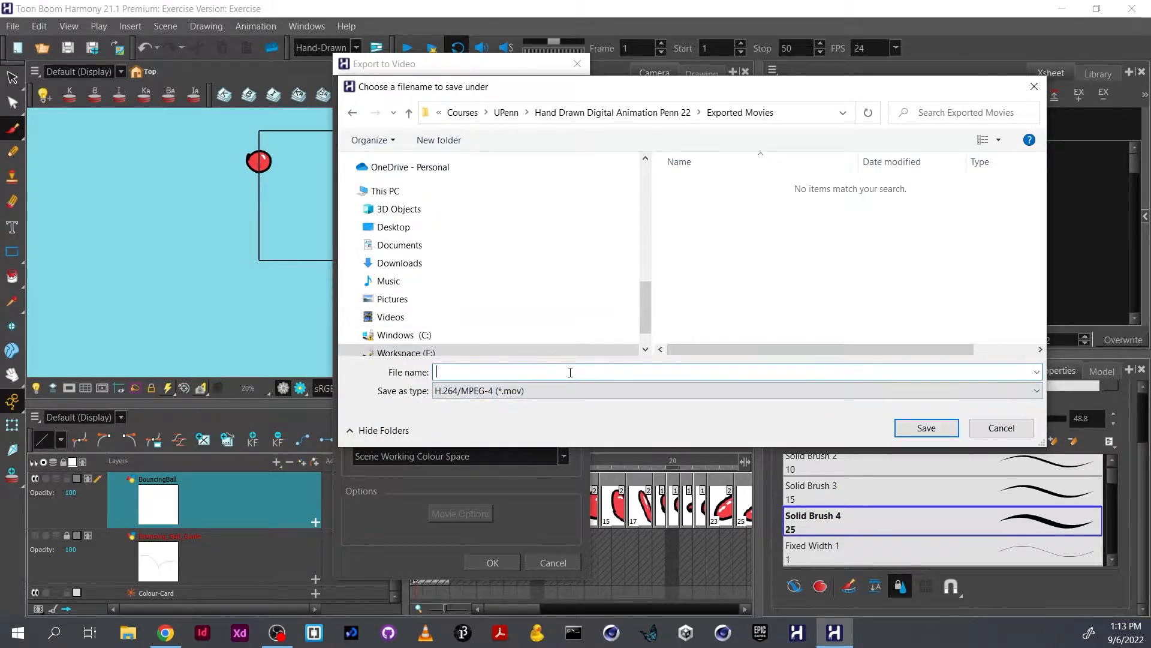
text(Bouncing Ball)
key(Return)
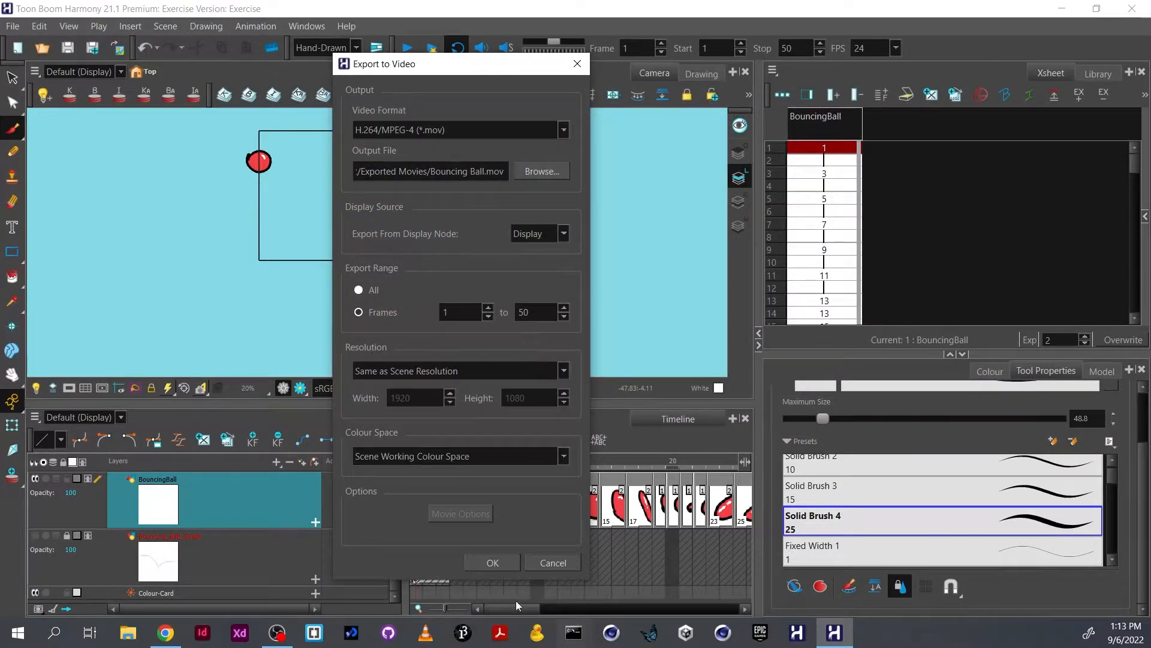
click(493, 562)
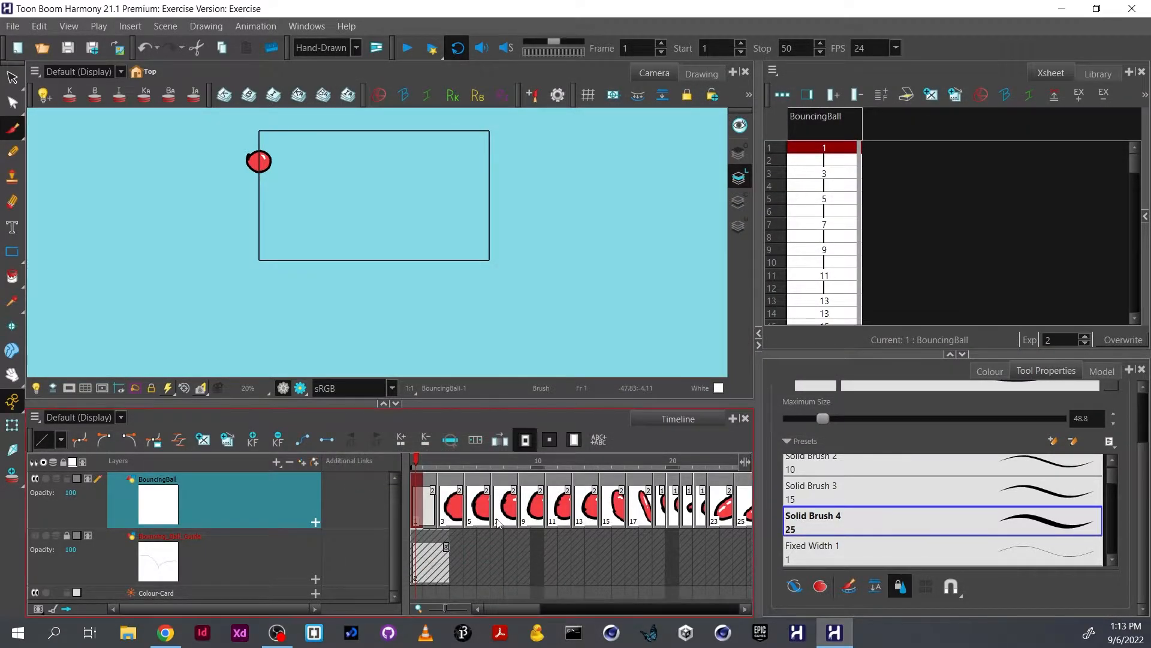
Switch to File Explorer, play the exported Bouncing Ball movie from the Exported Movies folder, and close the player and folder.
key(super+e)
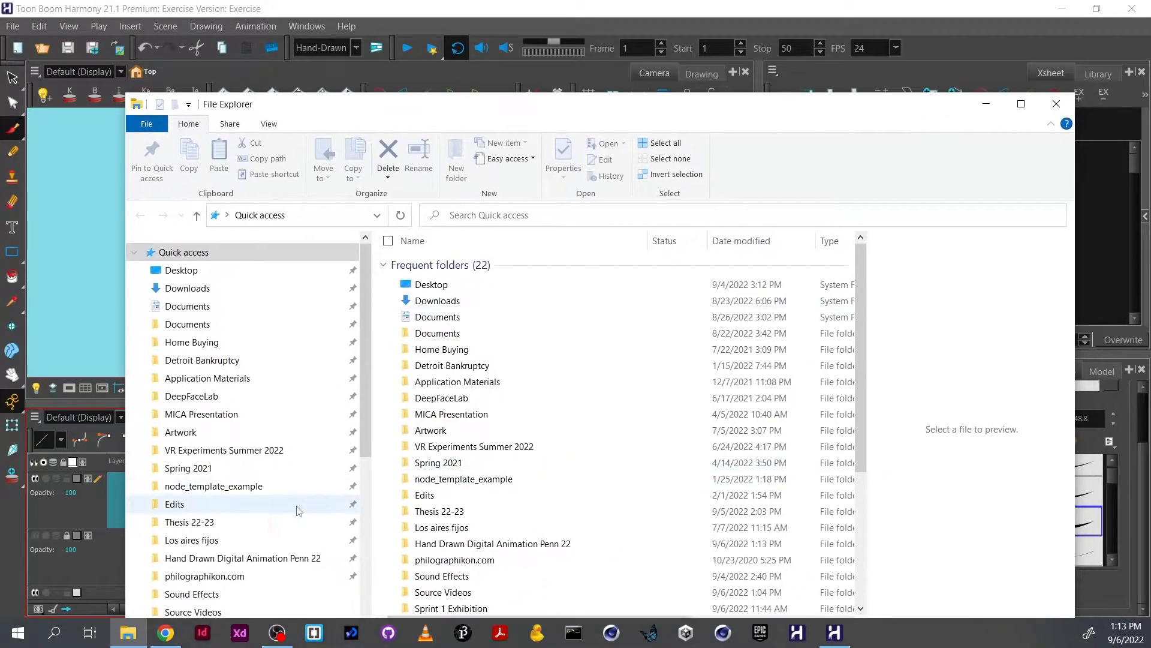
click(240, 558)
double_click(484, 267)
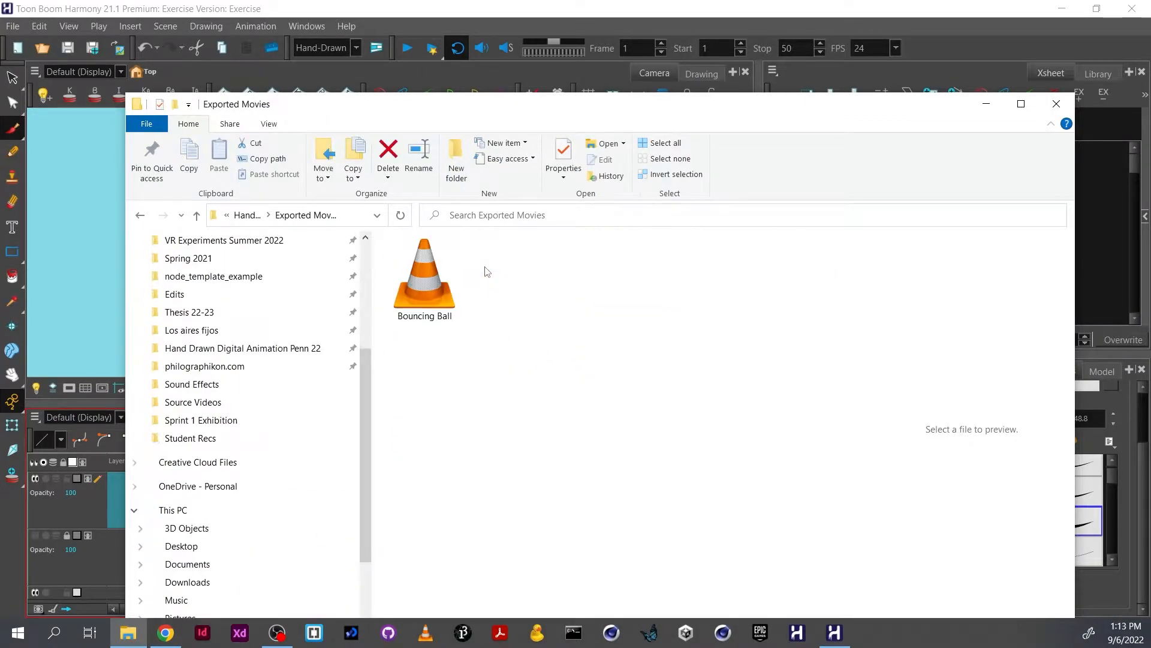
double_click(414, 290)
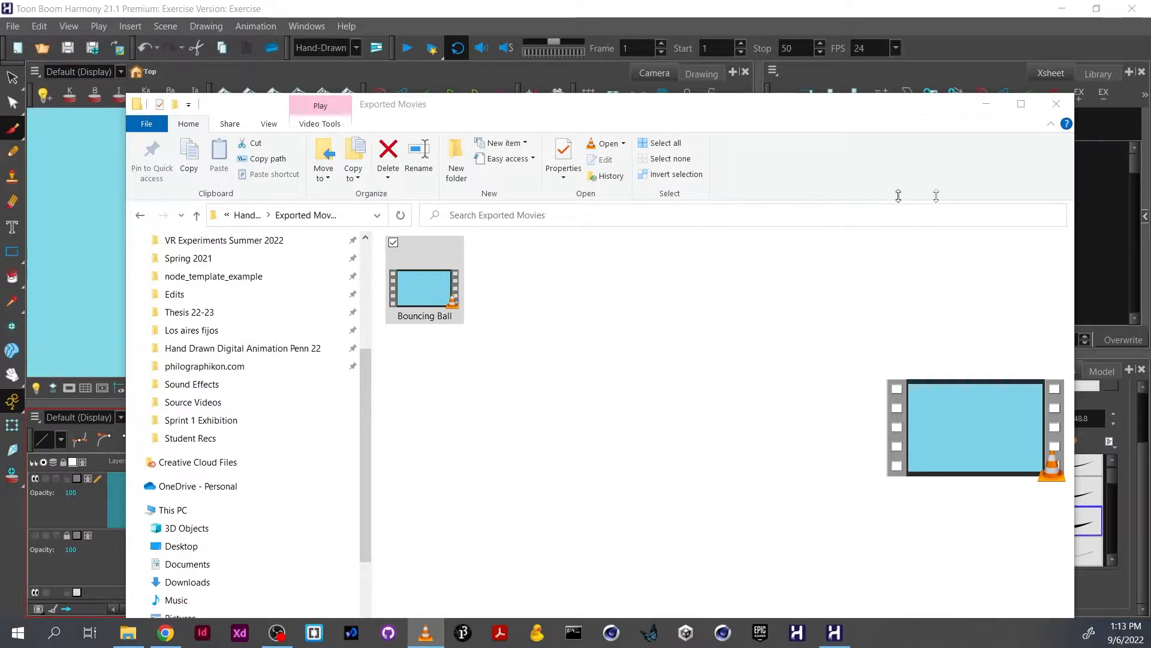
click(787, 233)
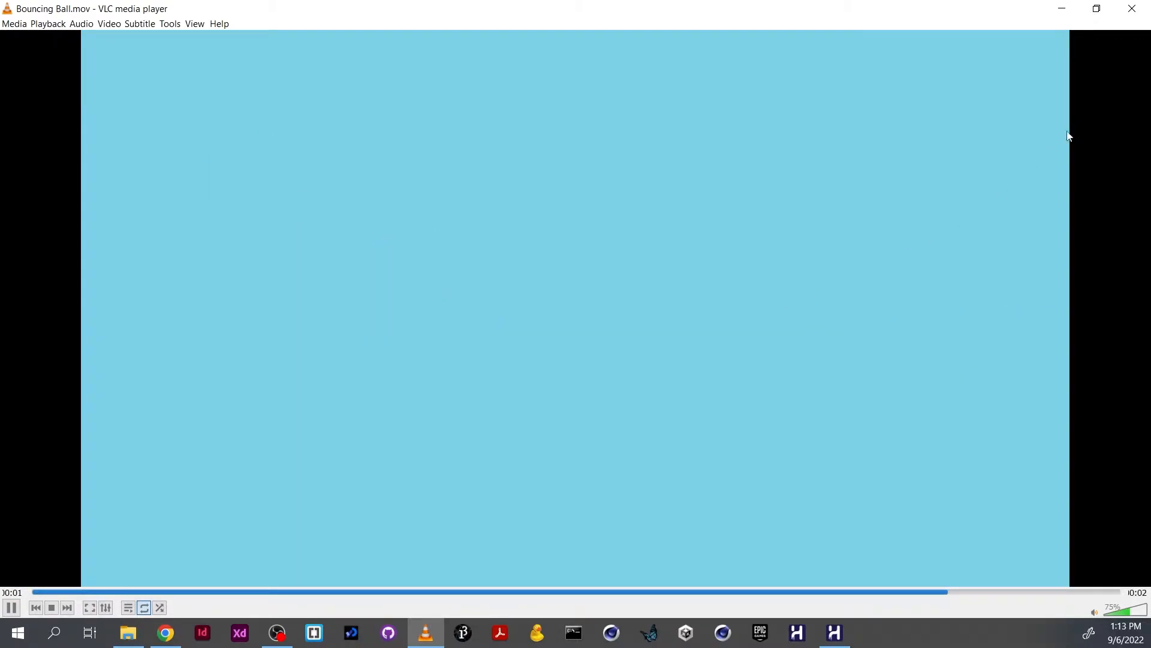
click(1132, 9)
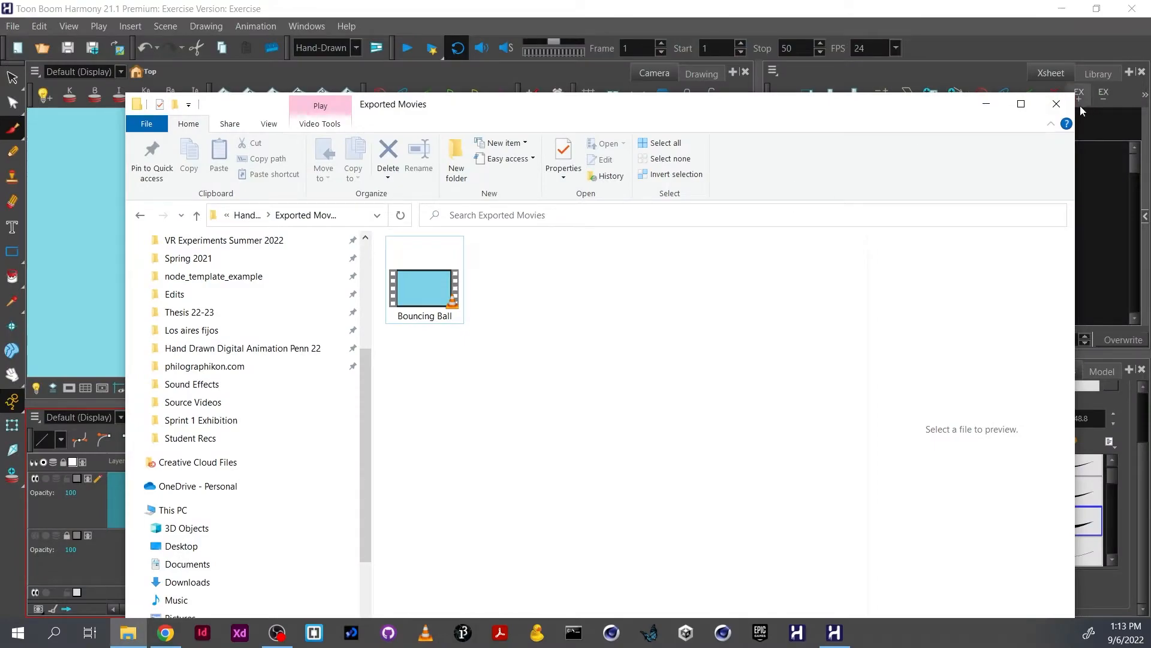
click(1057, 105)
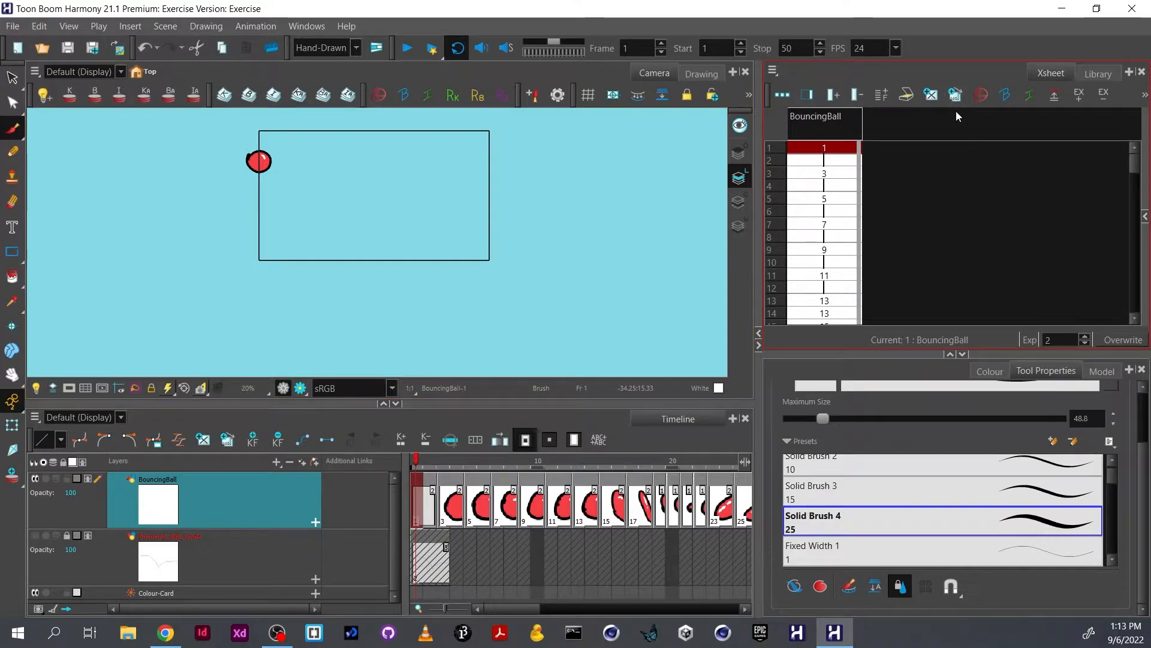
Open the Node View as a floating window and enlarge it.
click(308, 30)
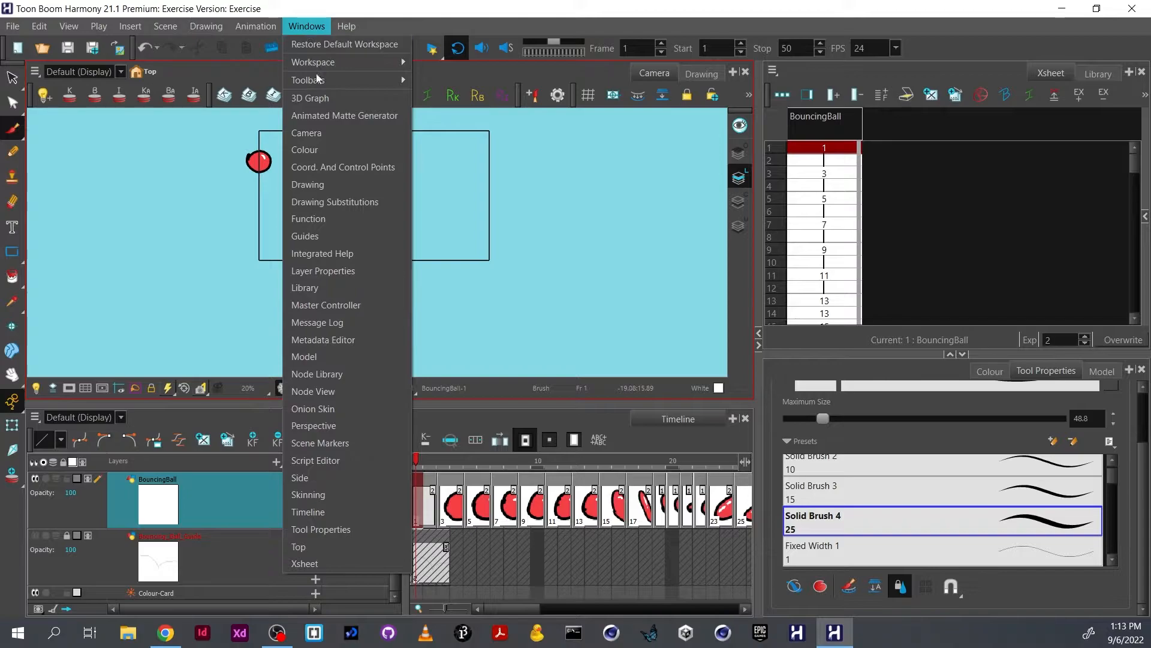
click(353, 390)
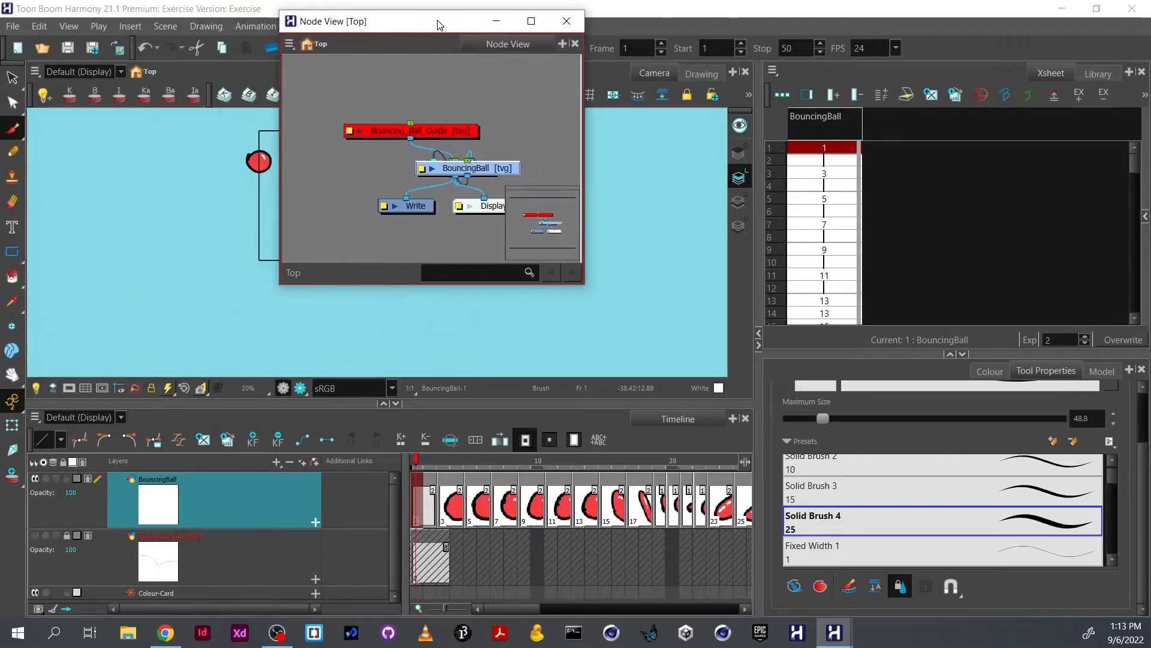
drag(584, 284, 916, 528)
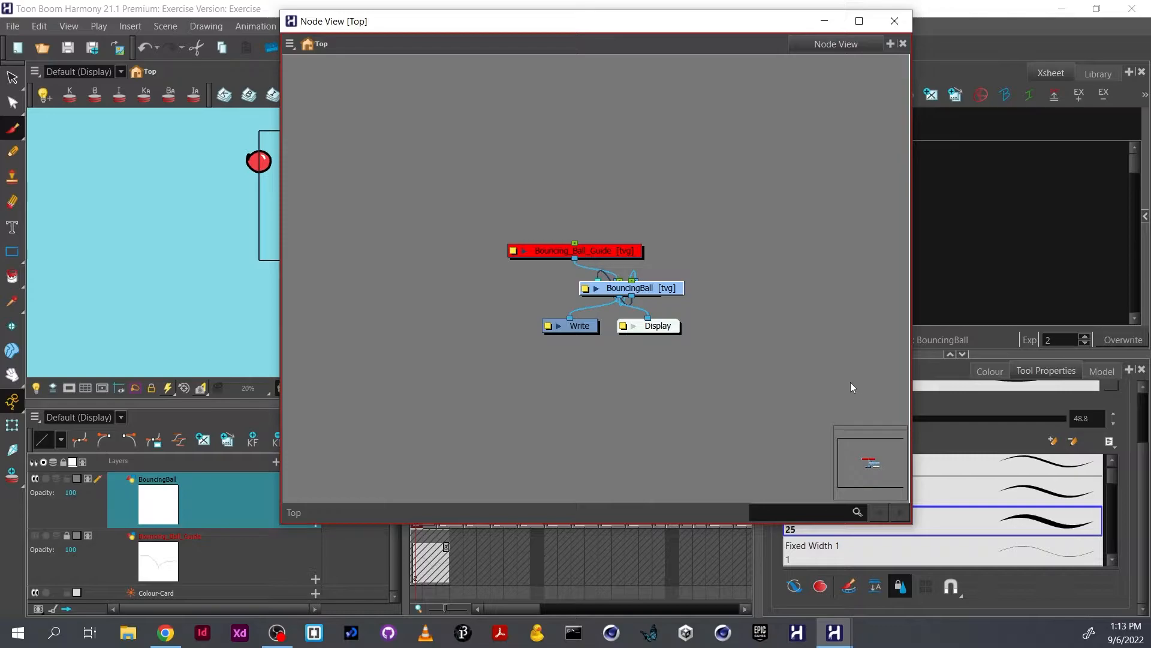
Spread the BouncingBall, Bouncing_Ball_Guide, Colour-Card, Write and Display nodes apart around the Composite node.
drag(636, 288, 764, 238)
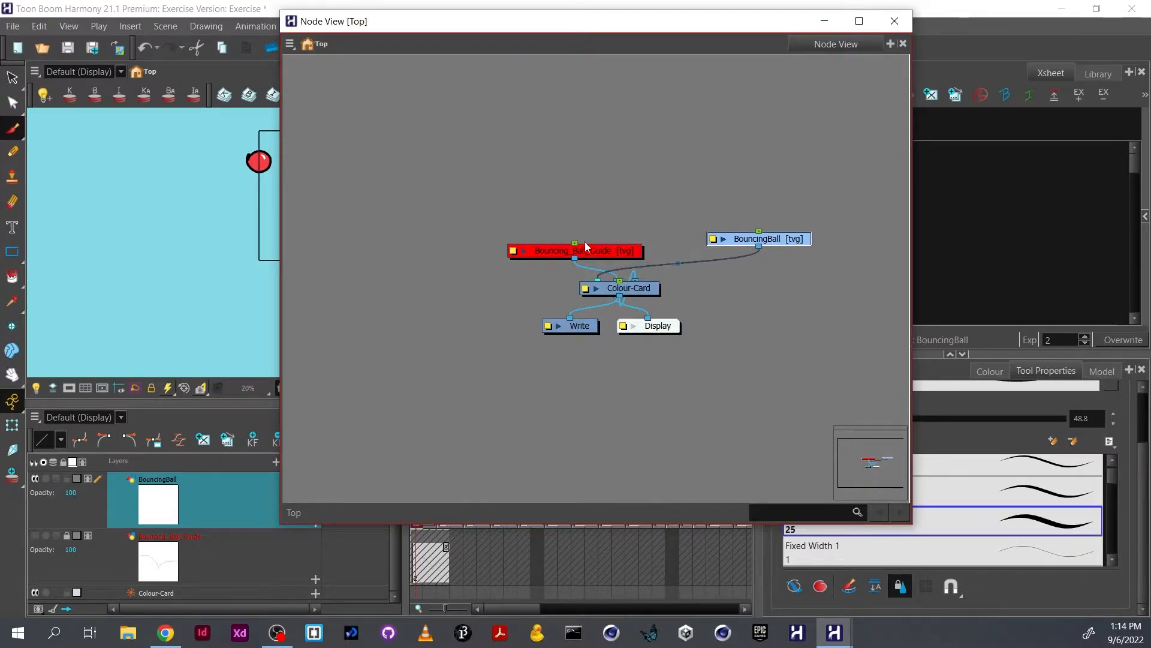
drag(589, 252, 553, 179)
drag(628, 288, 667, 189)
click(662, 280)
drag(663, 283, 650, 275)
drag(759, 239, 485, 226)
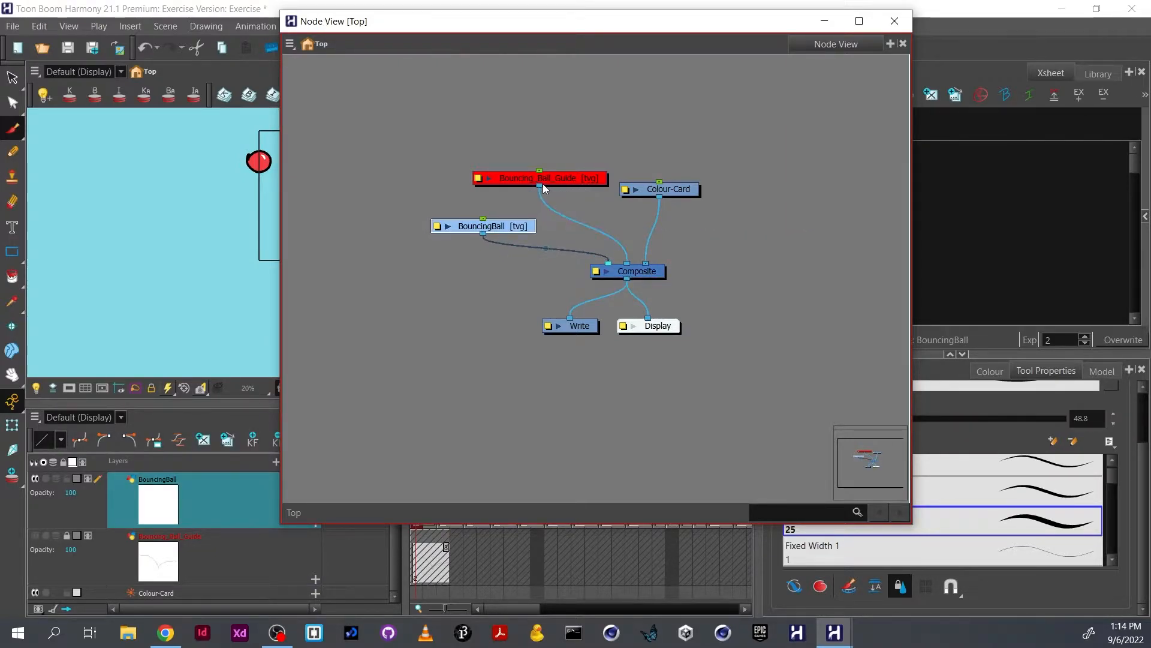
drag(542, 183, 550, 194)
drag(664, 189, 685, 185)
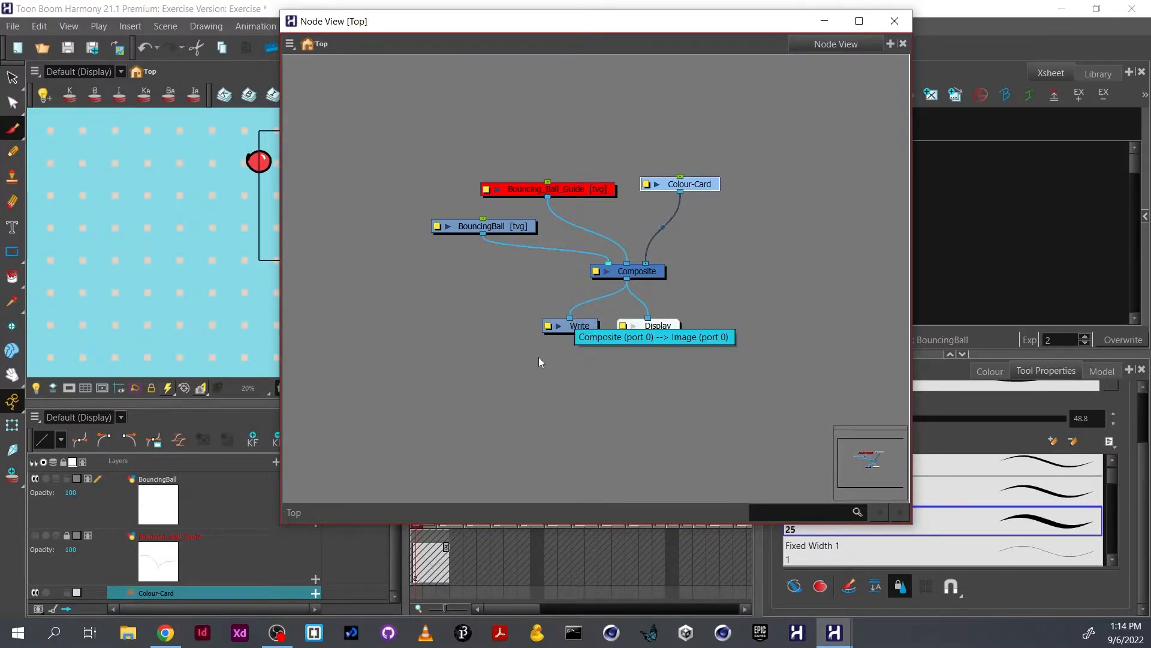
drag(580, 329, 564, 360)
drag(665, 334, 688, 361)
drag(569, 23, 694, 72)
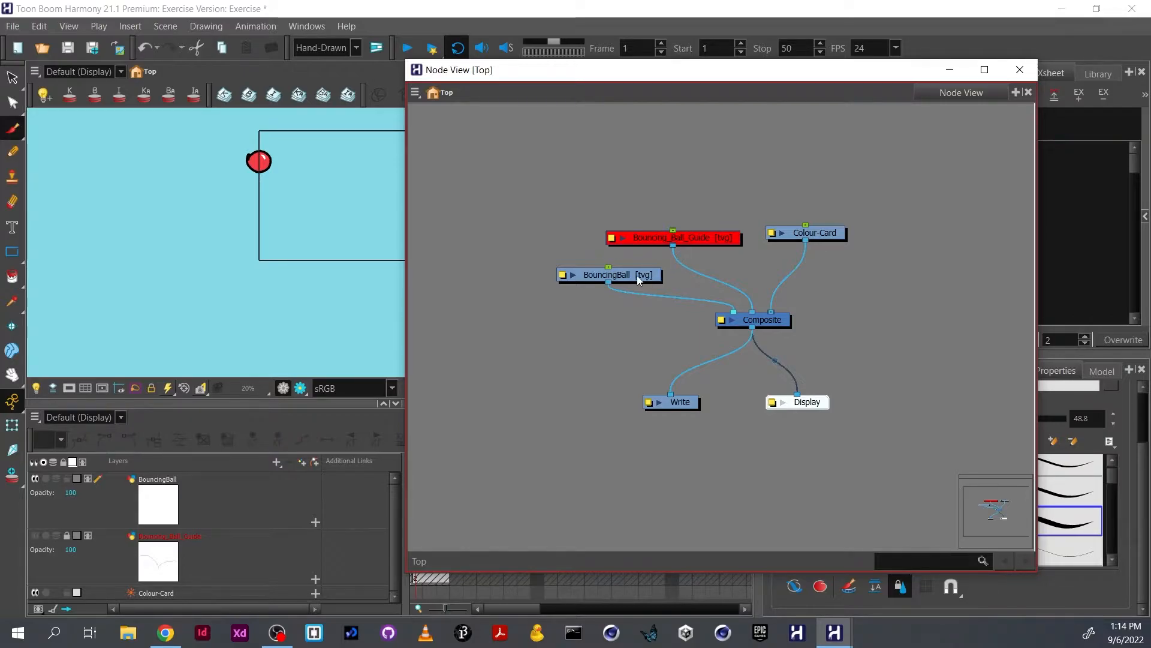
Disconnect the BouncingBall and Colour-Card nodes from the Composite node in turn, reconnecting each one.
mouse_move(610, 283)
mouse_down()
mouse_move(652, 294)
mouse_move(636, 304)
mouse_move(618, 287)
mouse_up()
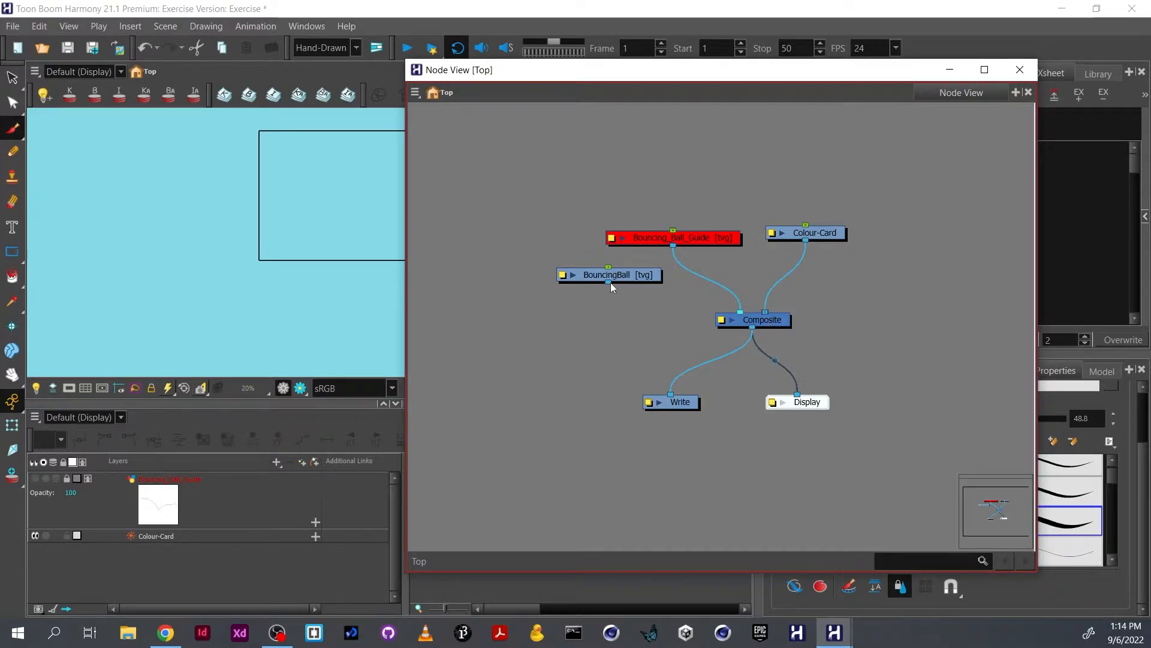
drag(610, 282, 732, 318)
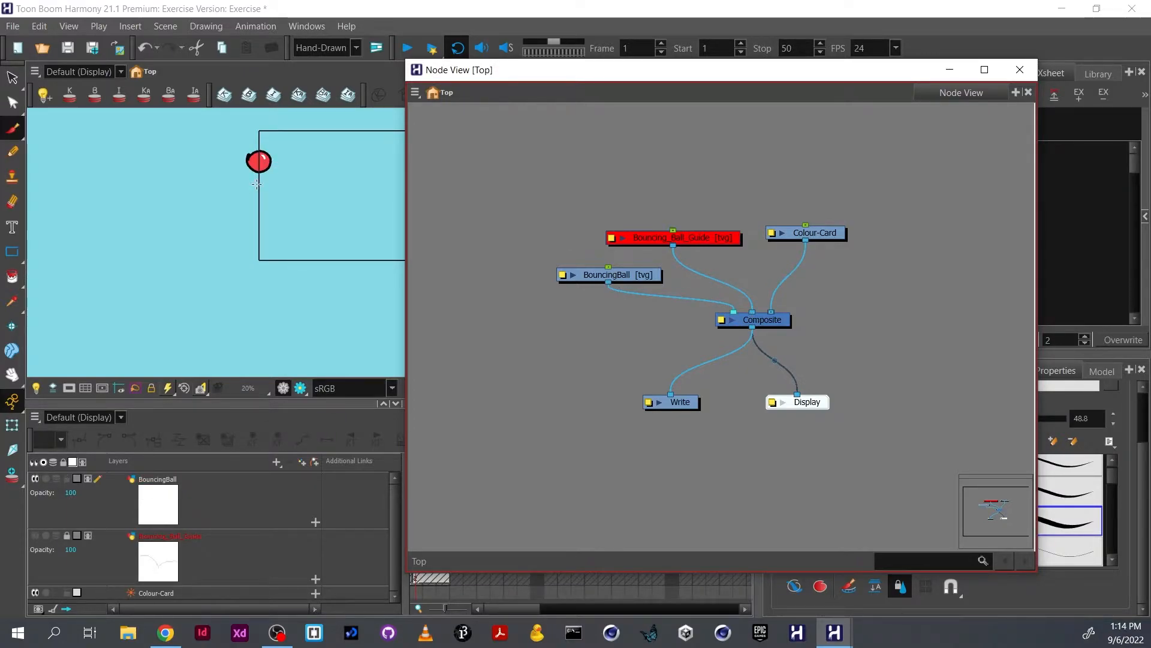
click(785, 277)
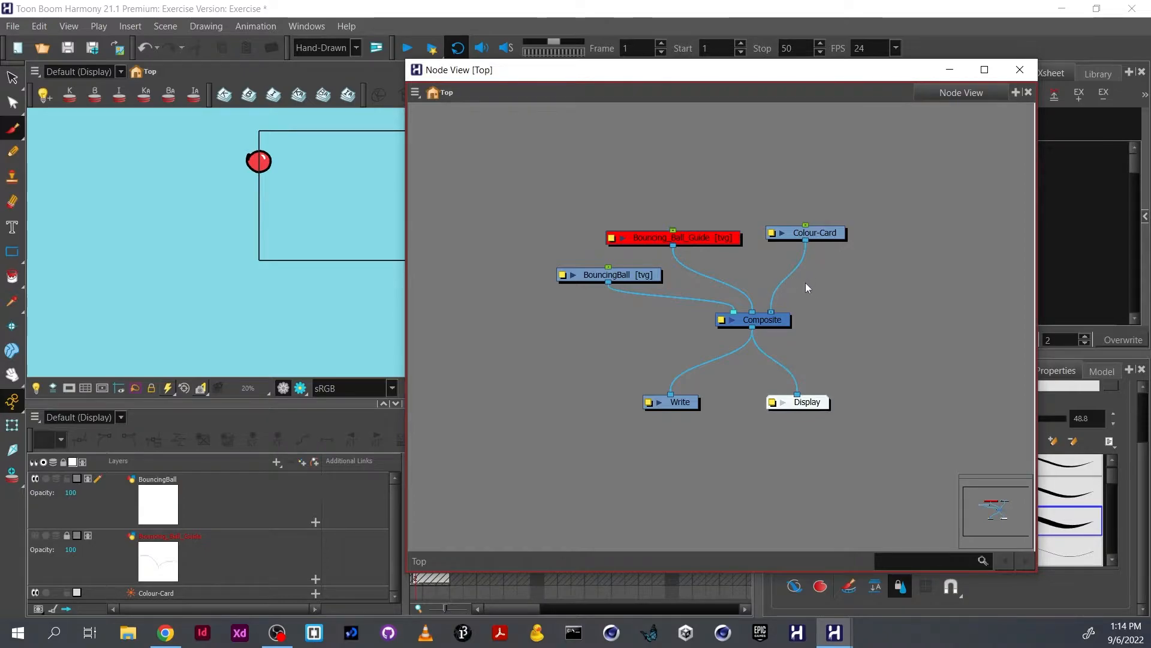
key(Delete)
drag(804, 239, 769, 314)
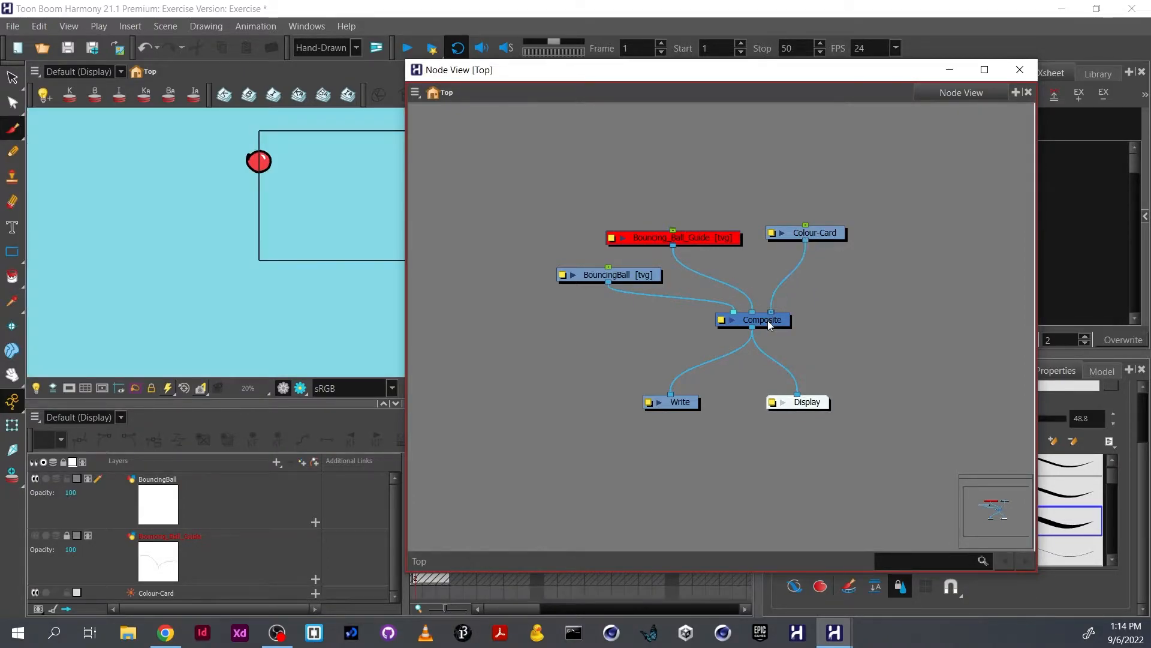
Change the Colour-Card node's colour to purple with RGB 133, 29, 173 and close its properties.
double_click(774, 235)
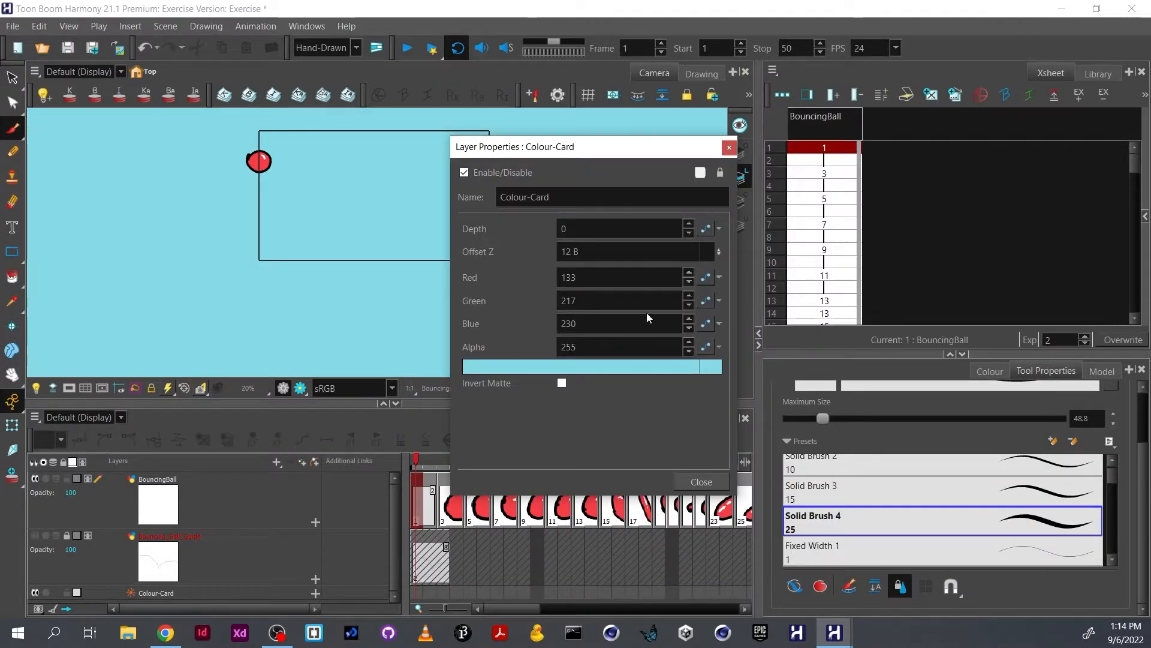
click(568, 369)
click(672, 357)
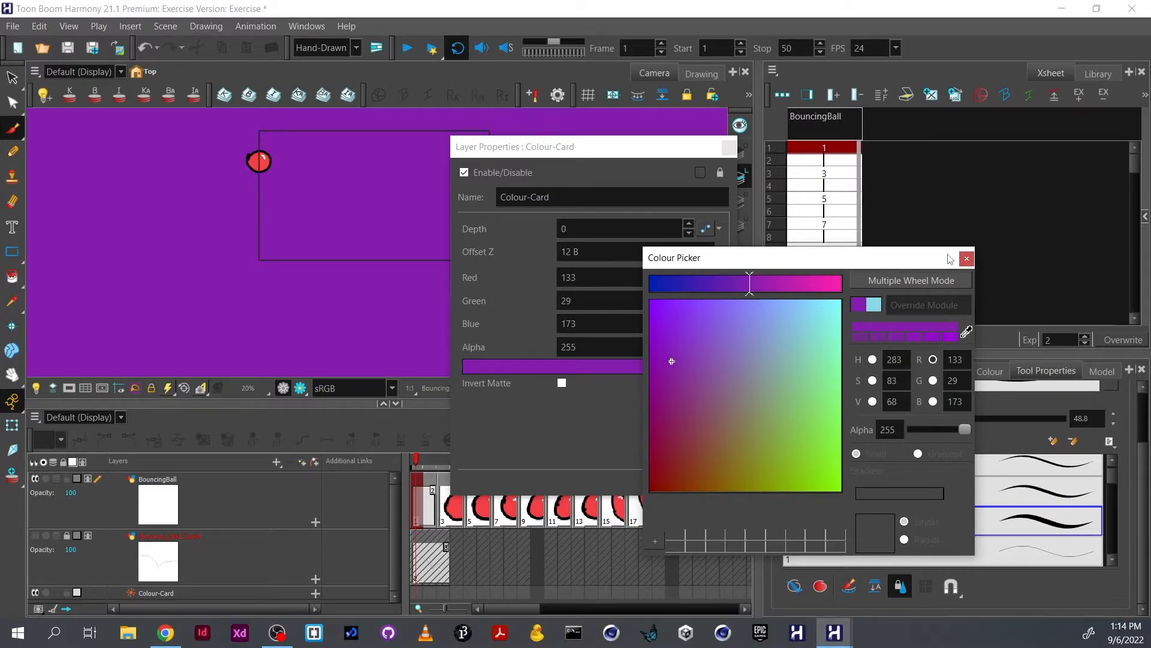
click(967, 259)
click(729, 147)
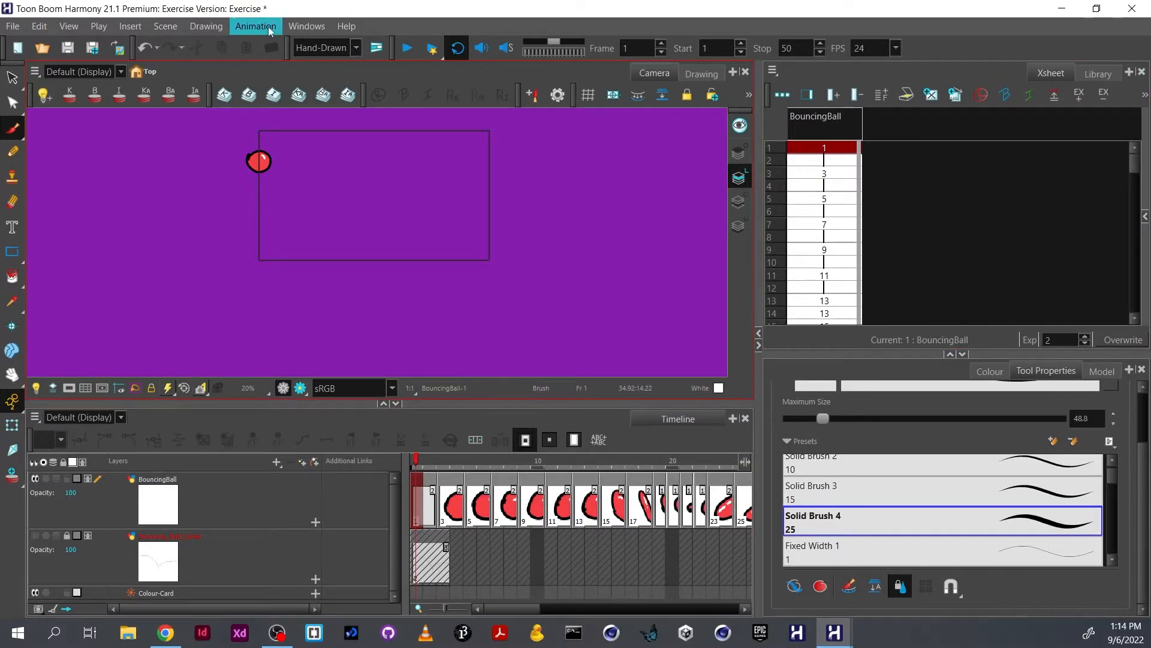
Open the Write node's properties from the Node View and set its image format to PNG.
click(315, 27)
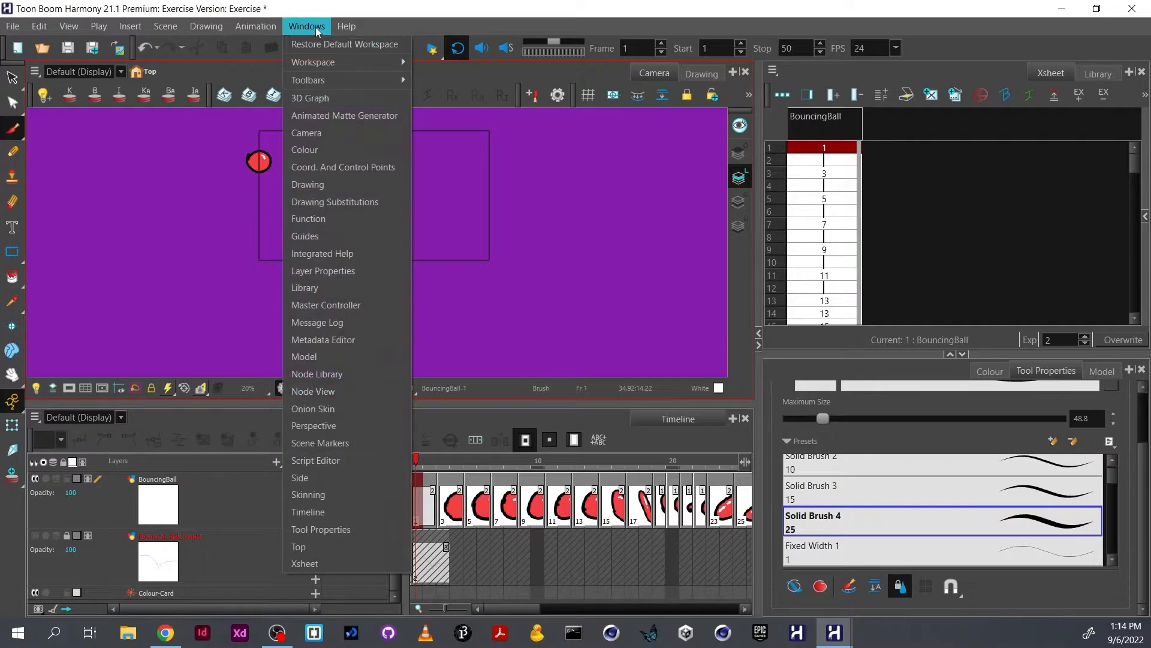
click(351, 395)
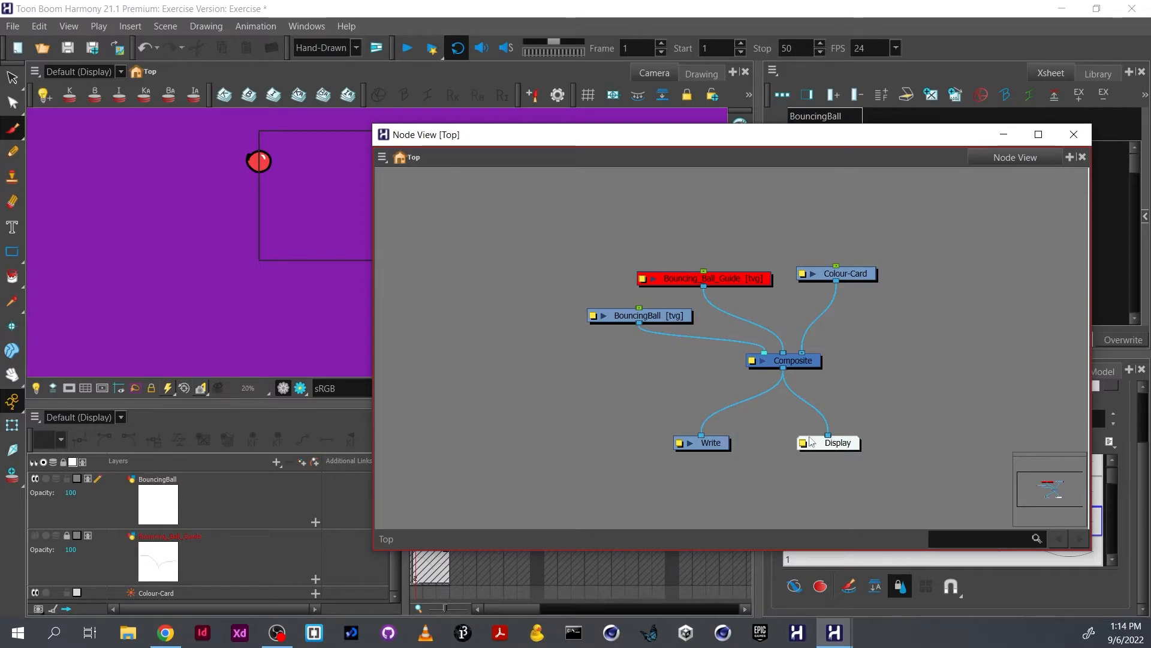
click(679, 445)
click(593, 299)
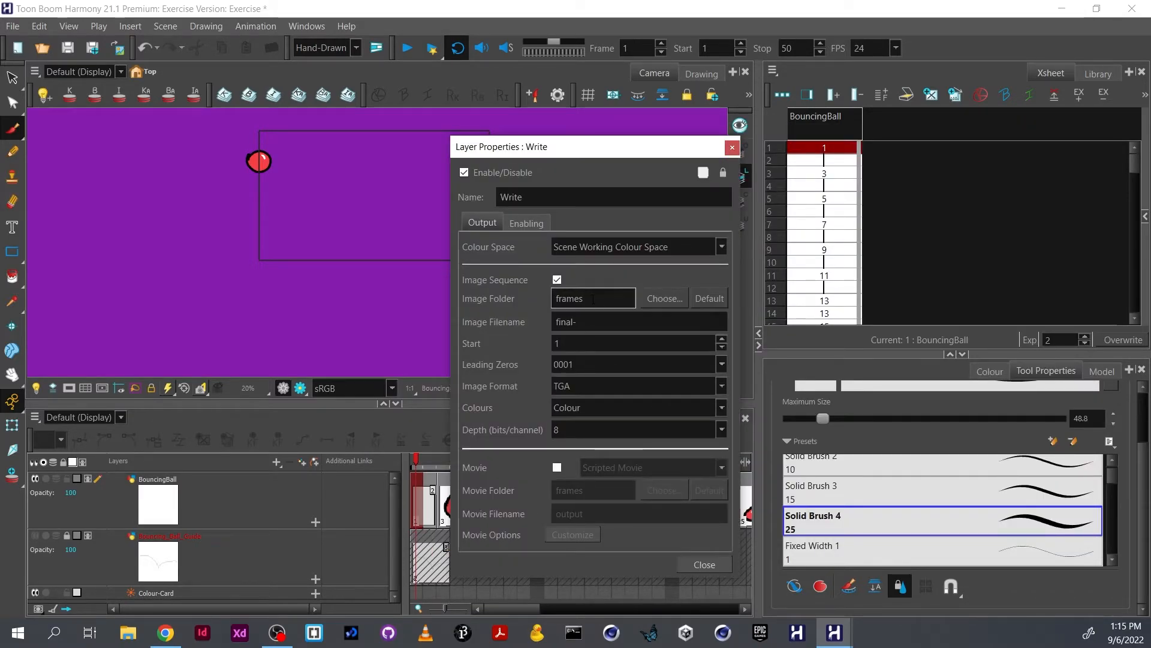
drag(591, 147, 607, 86)
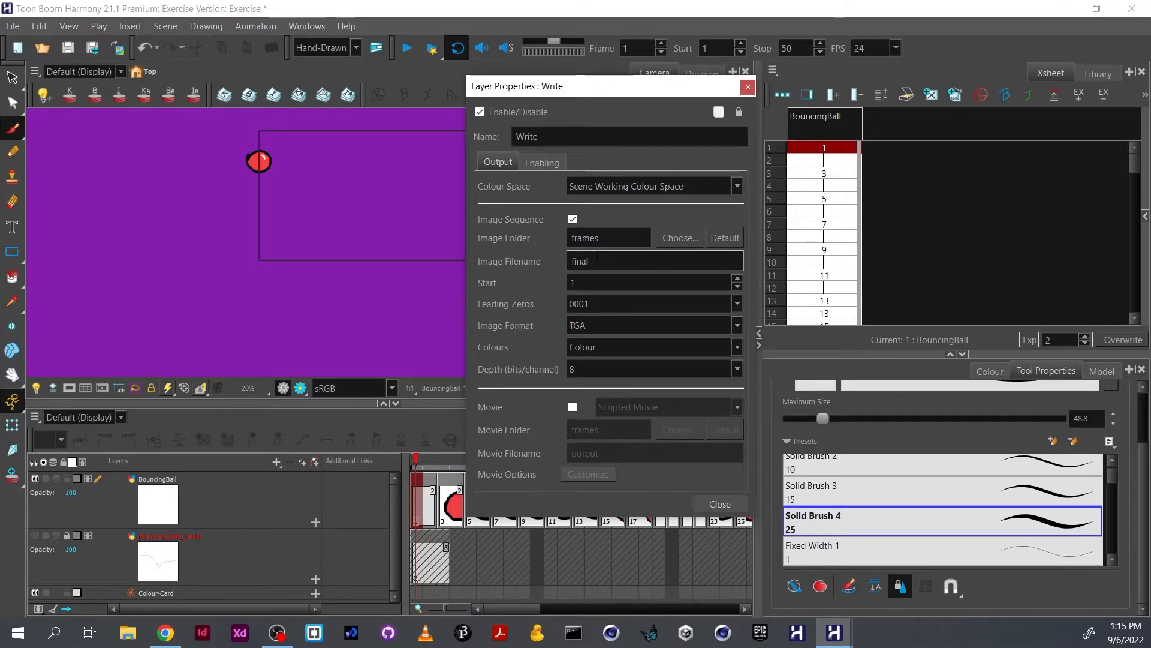
click(637, 327)
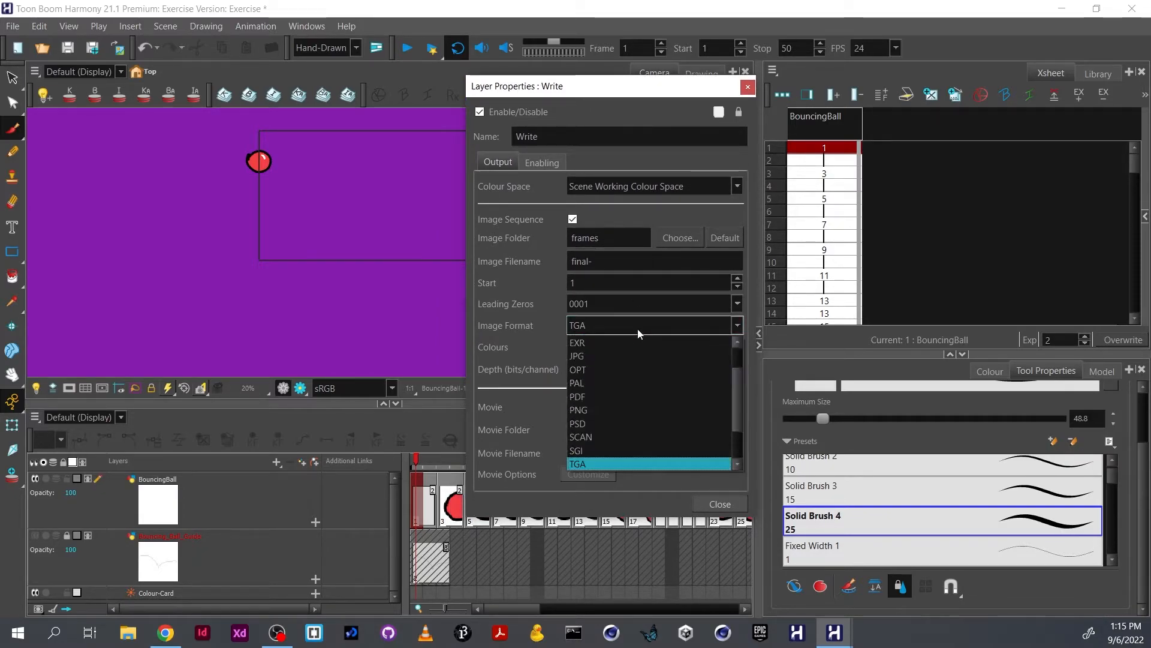
click(628, 409)
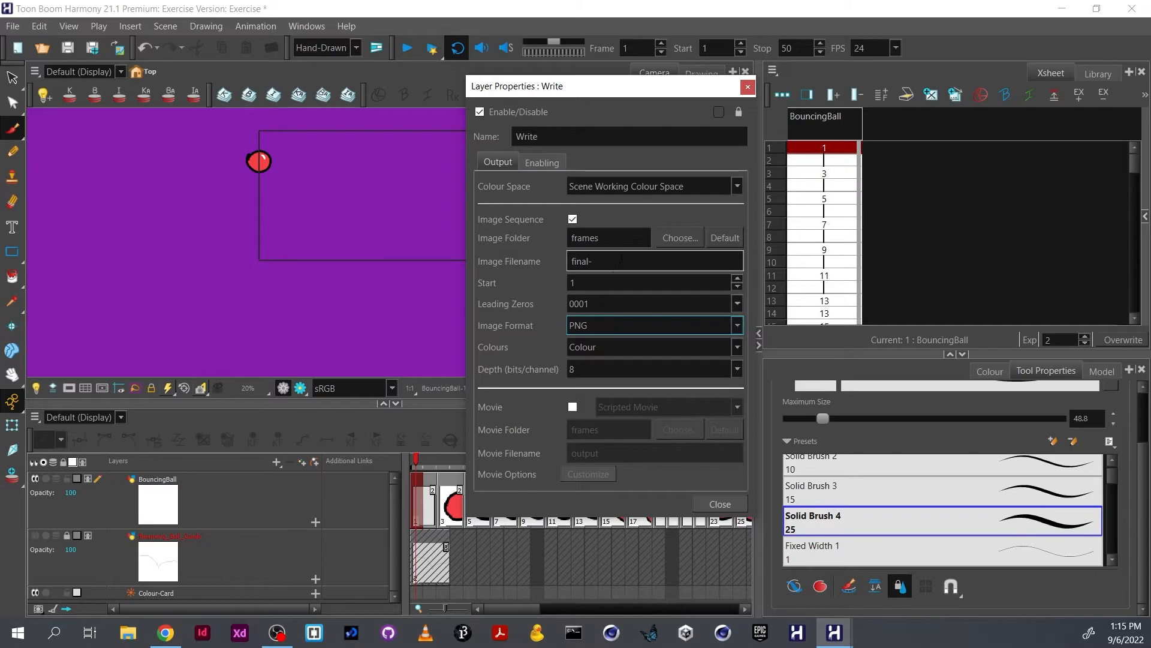
Choose the Exercise scene's frames folder for the Write node's images, set the image filename to final-BB and close the properties.
click(687, 240)
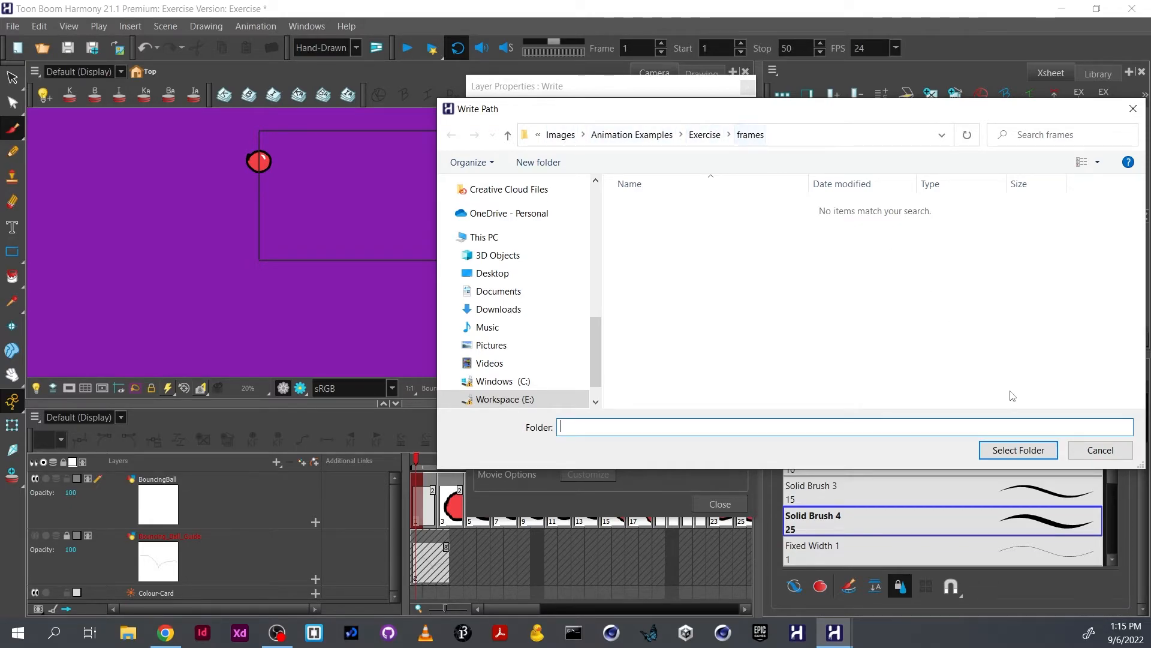
click(1018, 450)
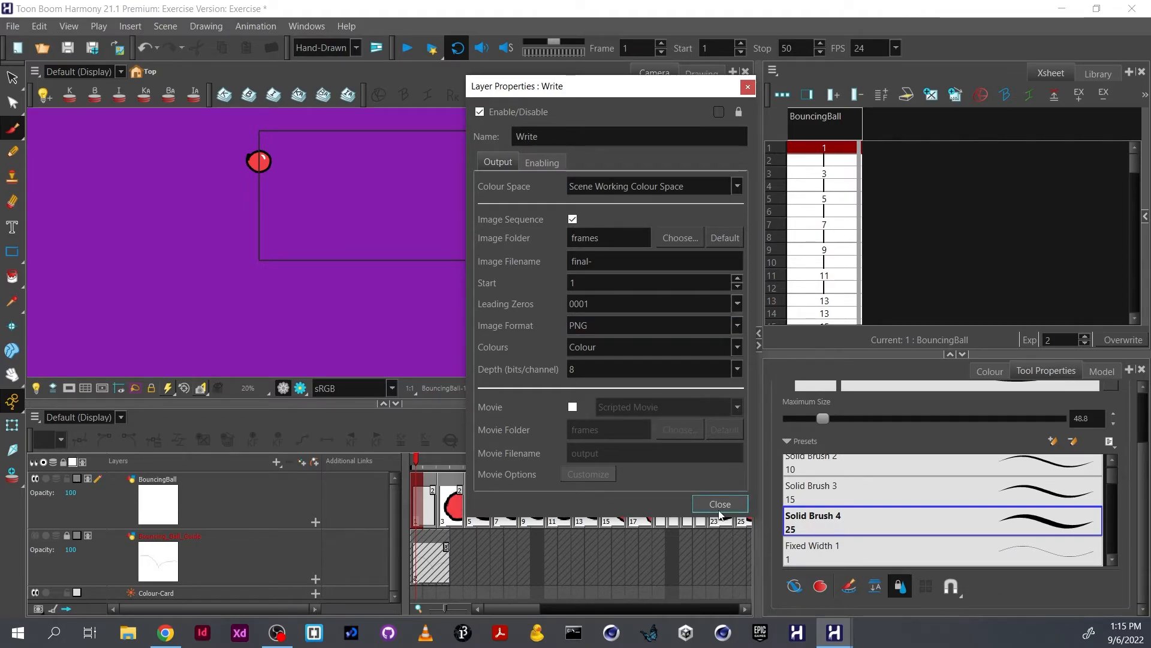
click(619, 267)
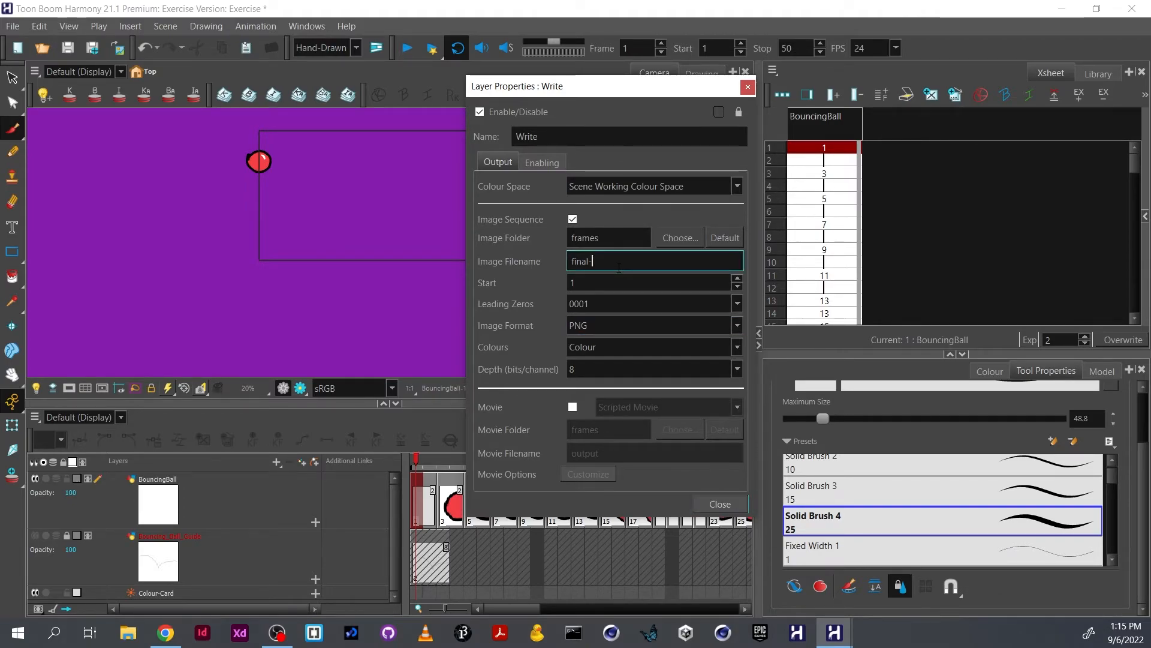
text(BB)
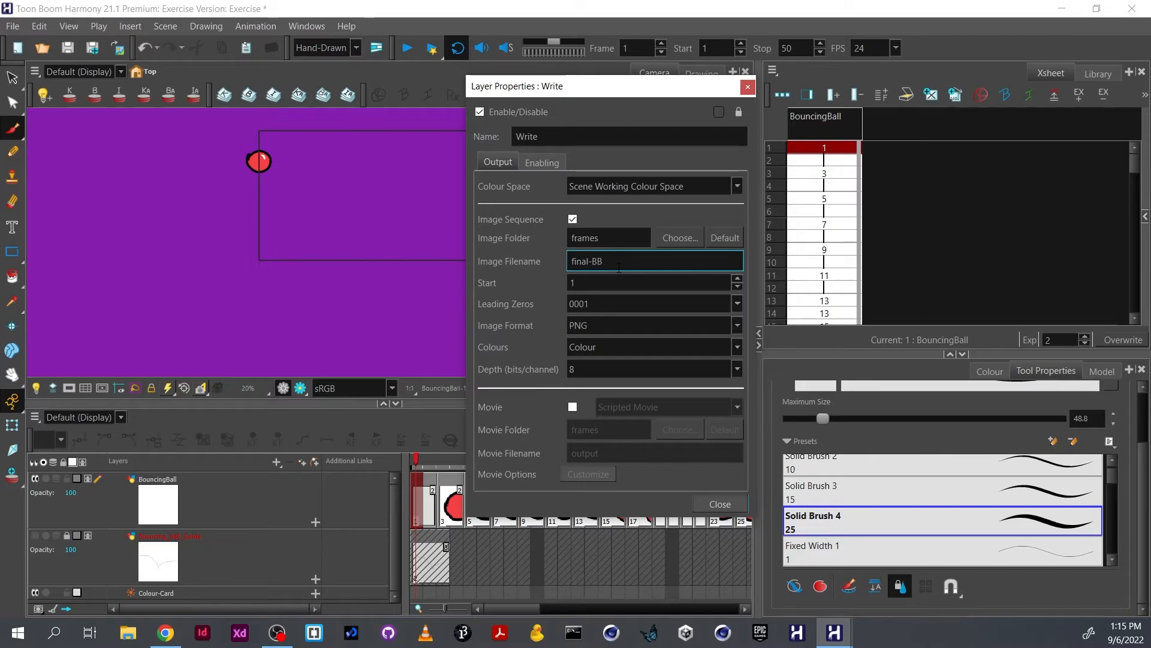
click(718, 503)
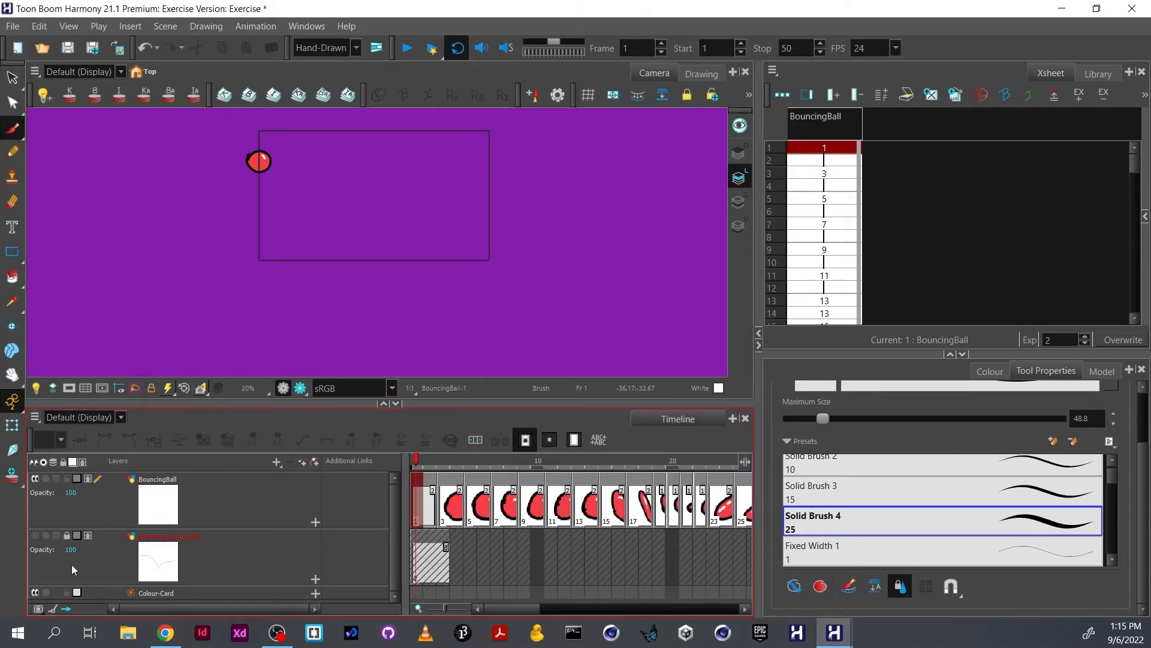
Hide the Colour-Card layer and render the Write nodes for selected frames 1 to 50.
click(37, 593)
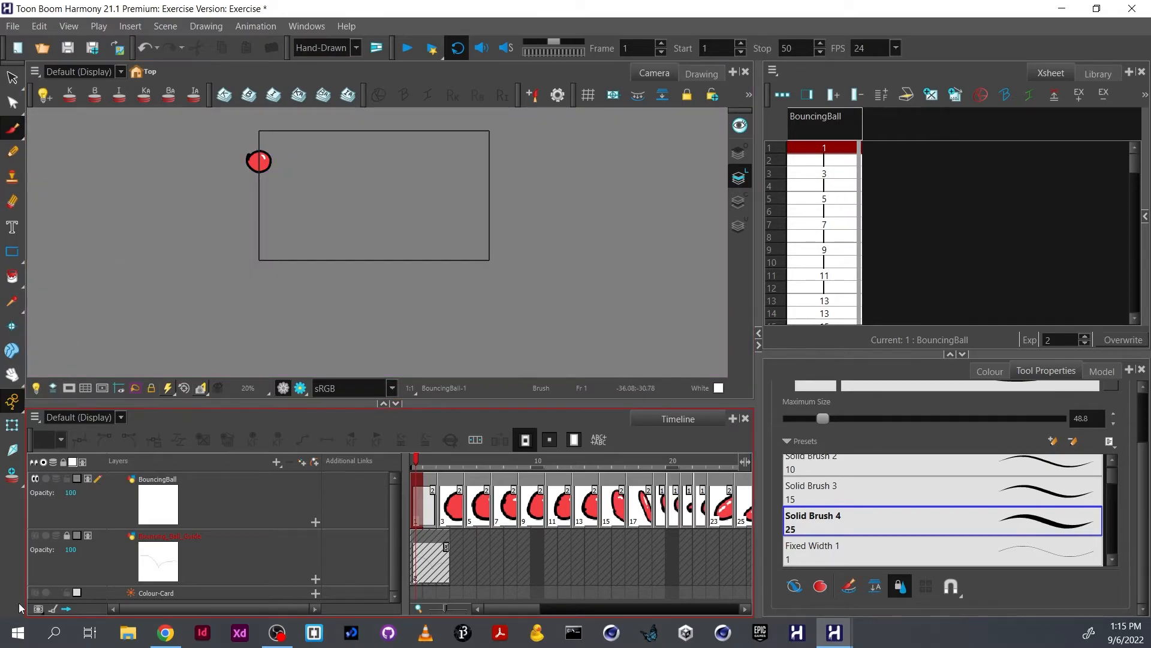
click(12, 26)
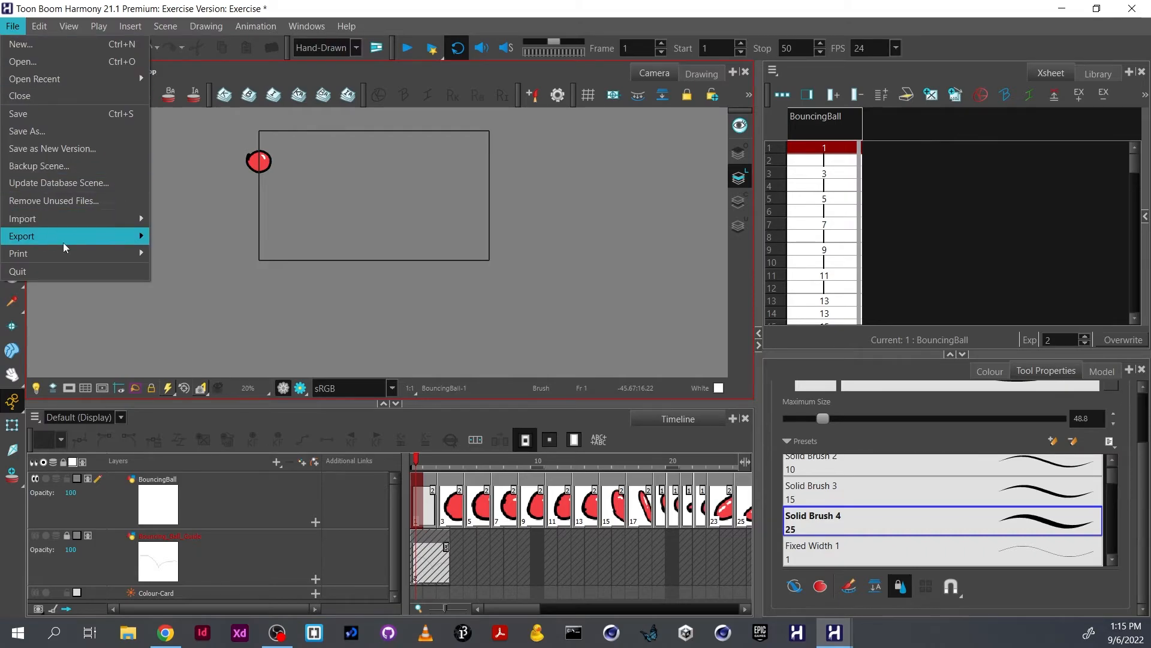
mouse_move(64, 243)
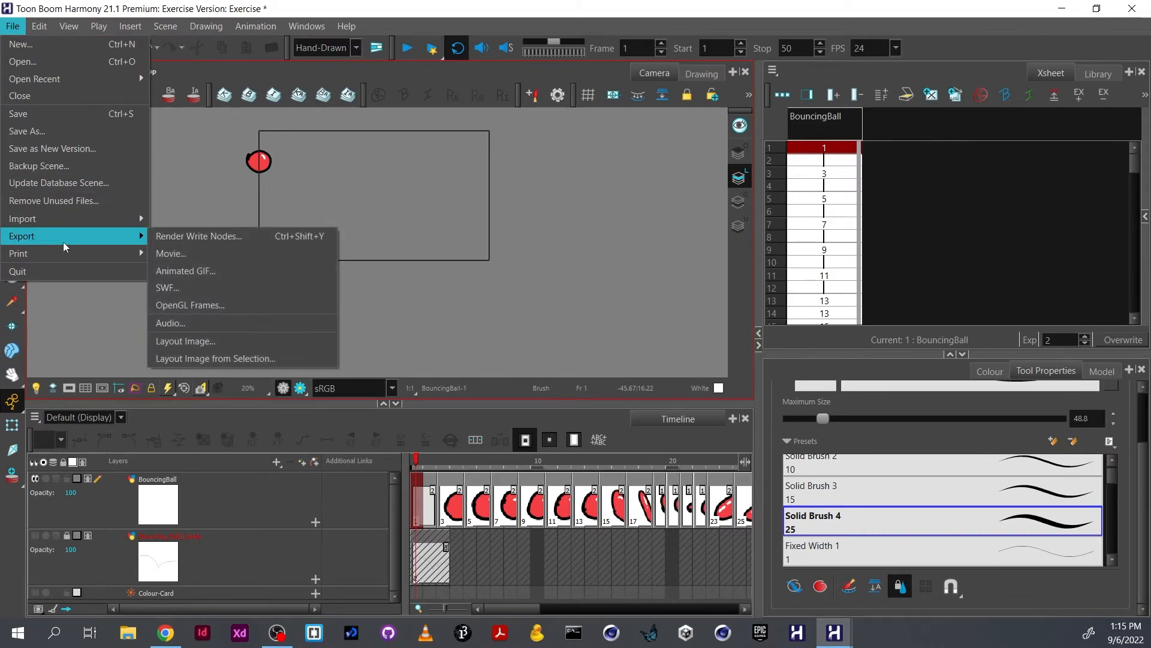
click(182, 240)
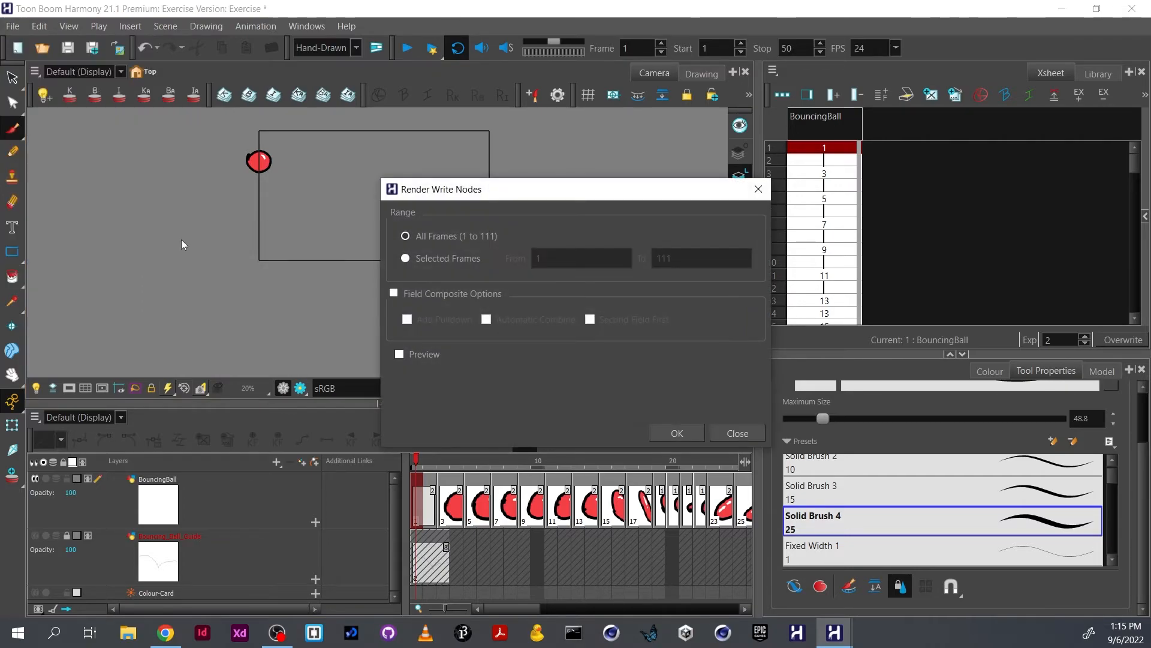
click(449, 259)
double_click(671, 263)
text(50)
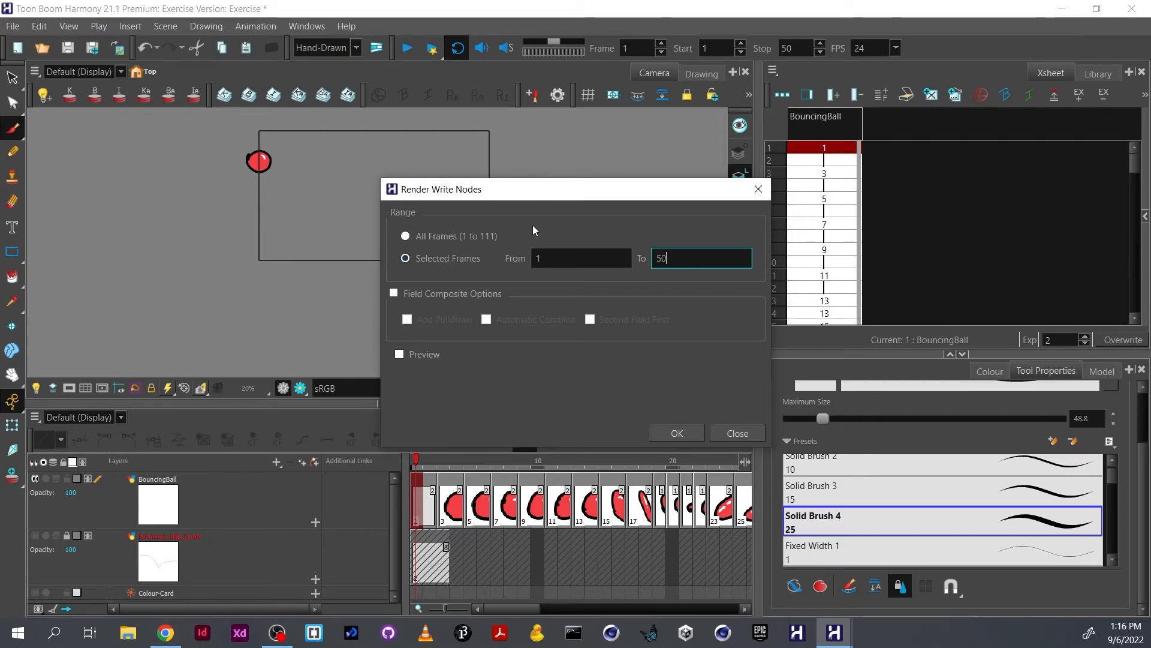
click(688, 434)
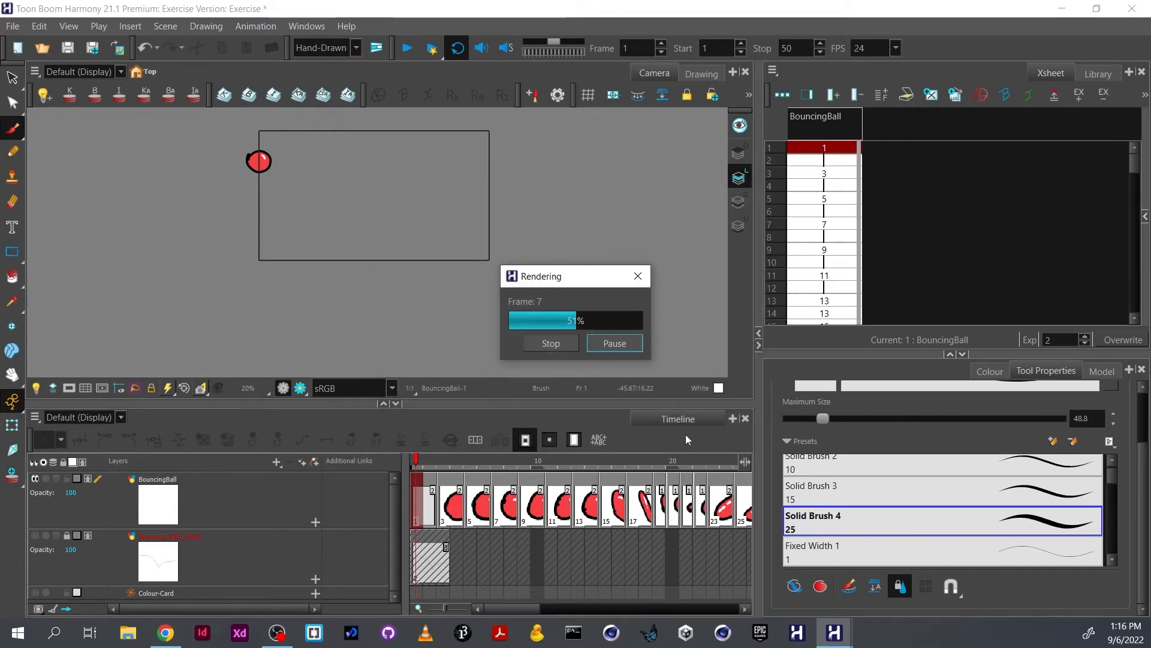
Switch to File Explorer and open Hand Drawn Digital Animation Penn 22 > Images > Animation Examples > Exercise > frames.
click(131, 633)
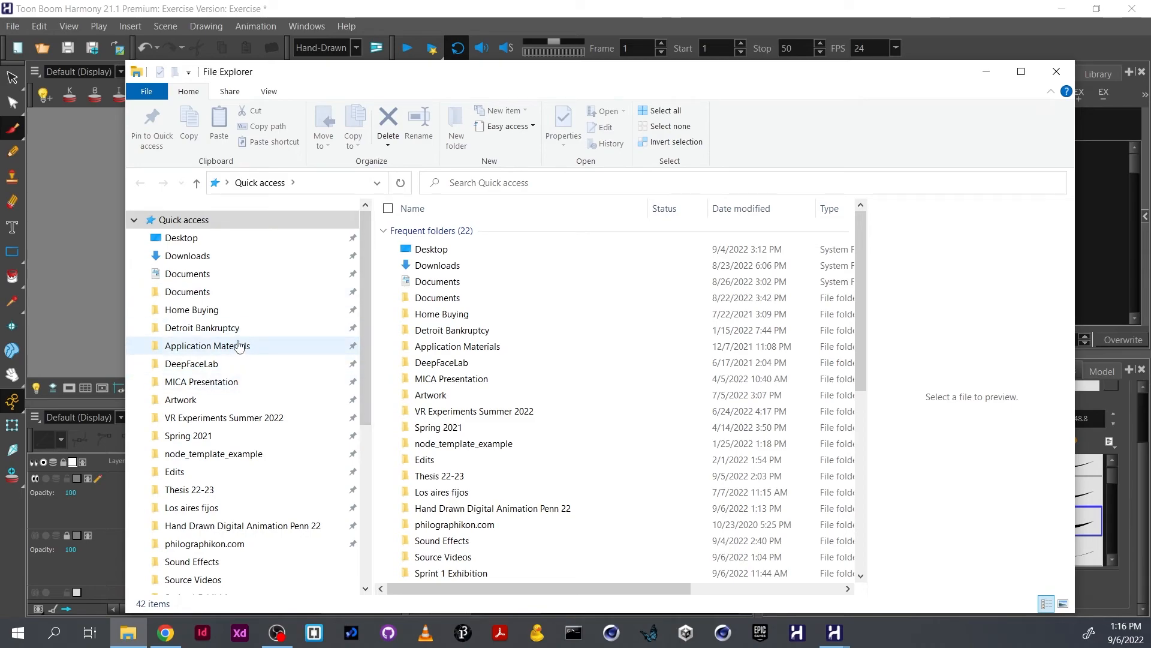
scroll(231, 569, down, 1)
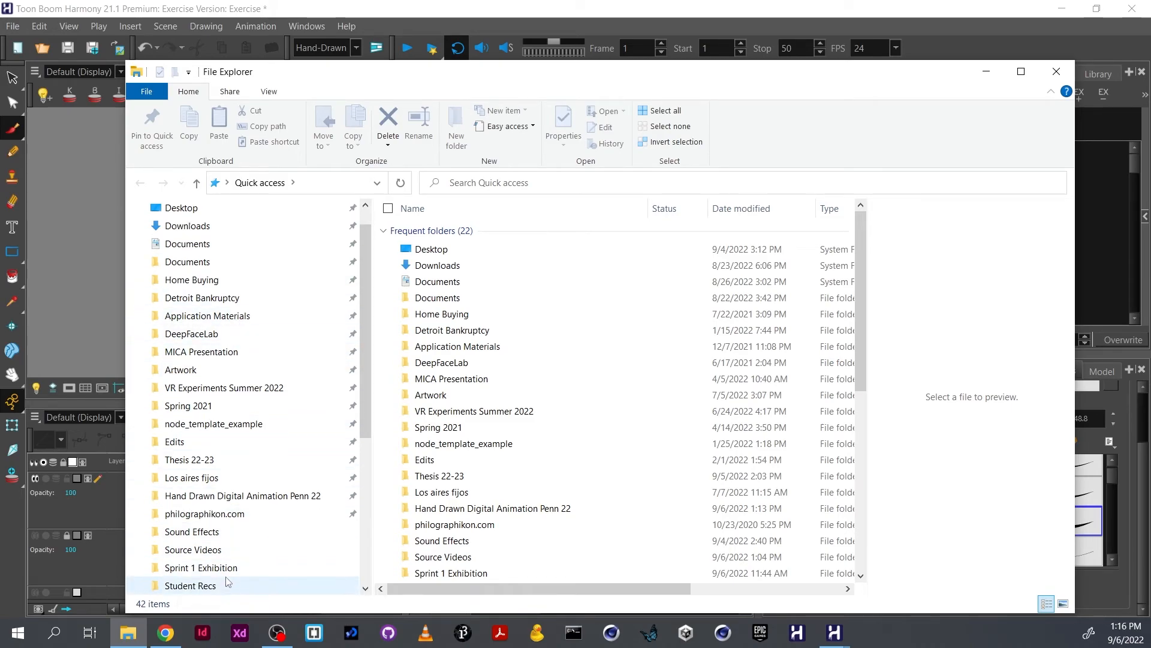
click(246, 496)
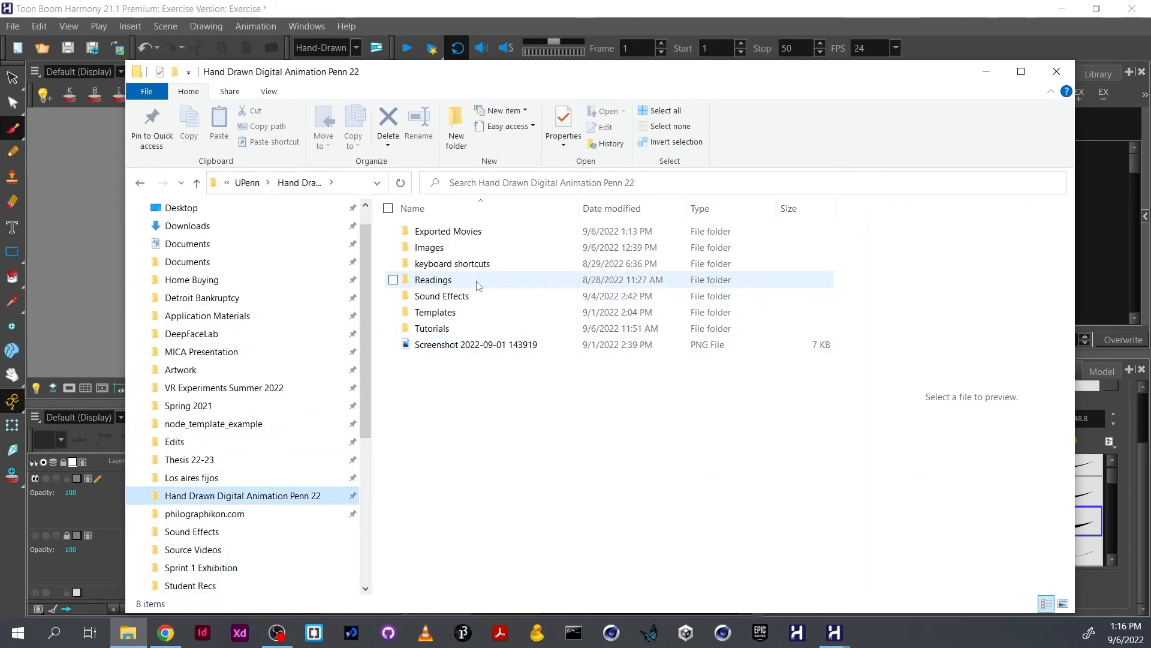
double_click(473, 247)
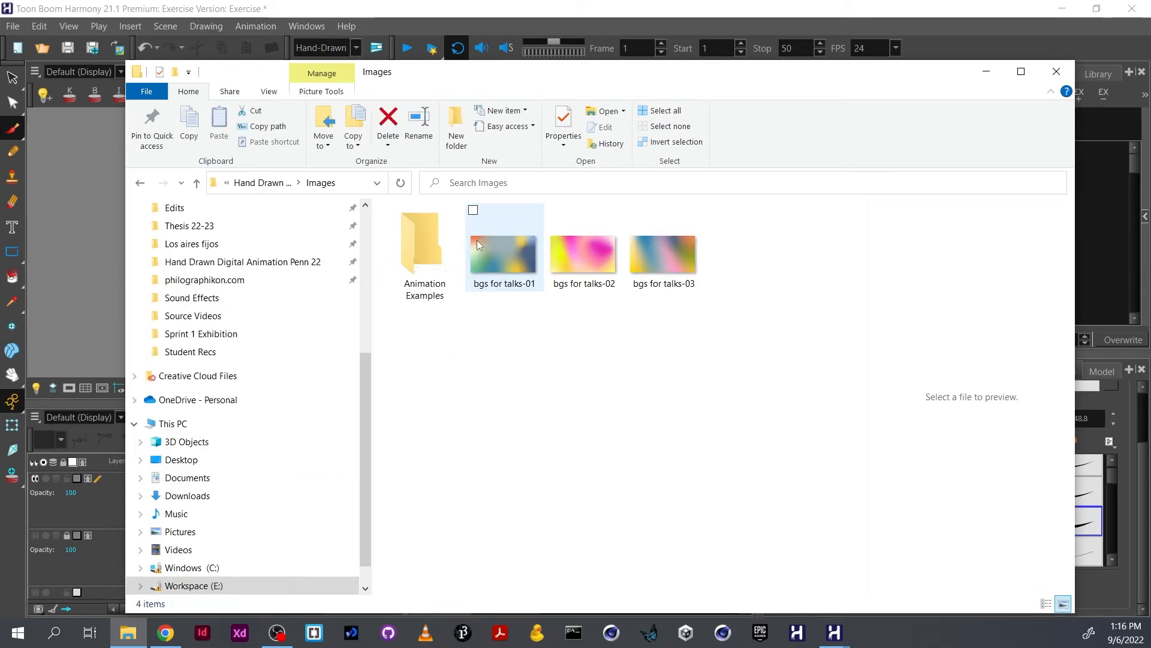
double_click(442, 241)
double_click(424, 242)
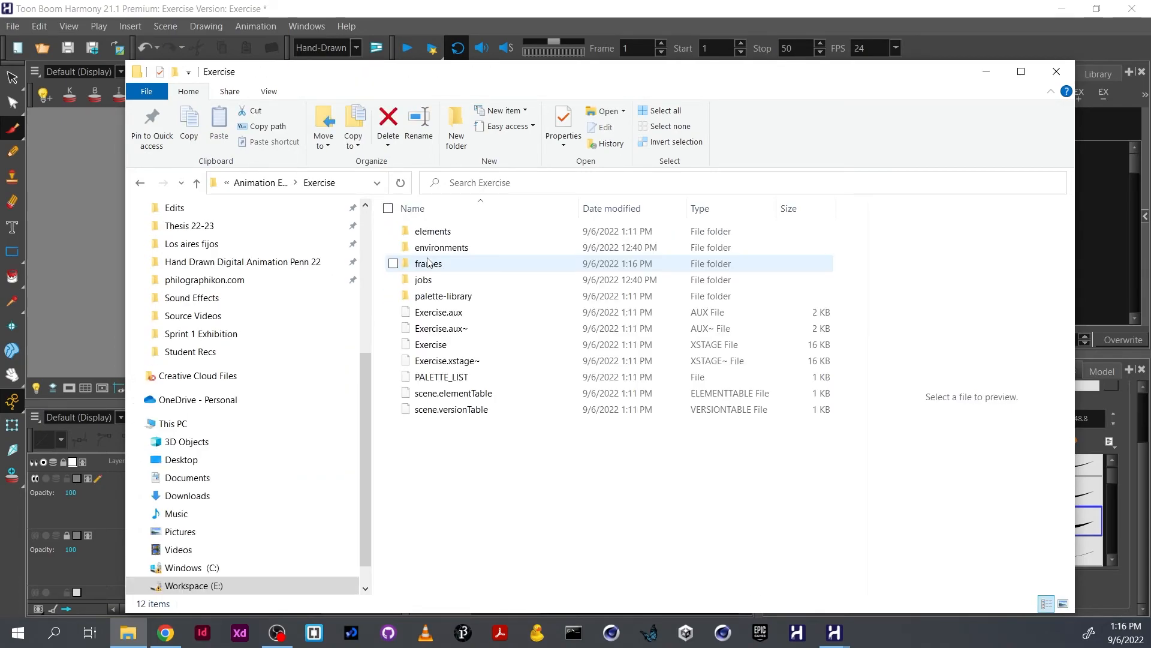
double_click(487, 263)
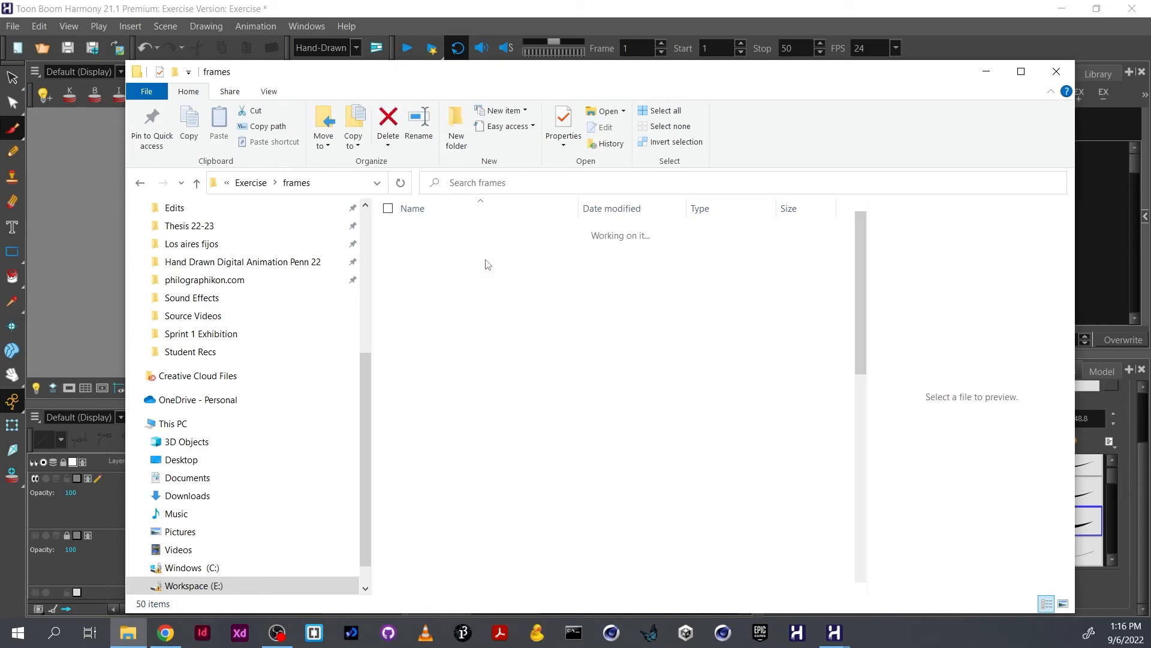
Examine the rendered final-BB image sequence by stepping through the frames' previews, and close the folder window.
click(515, 263)
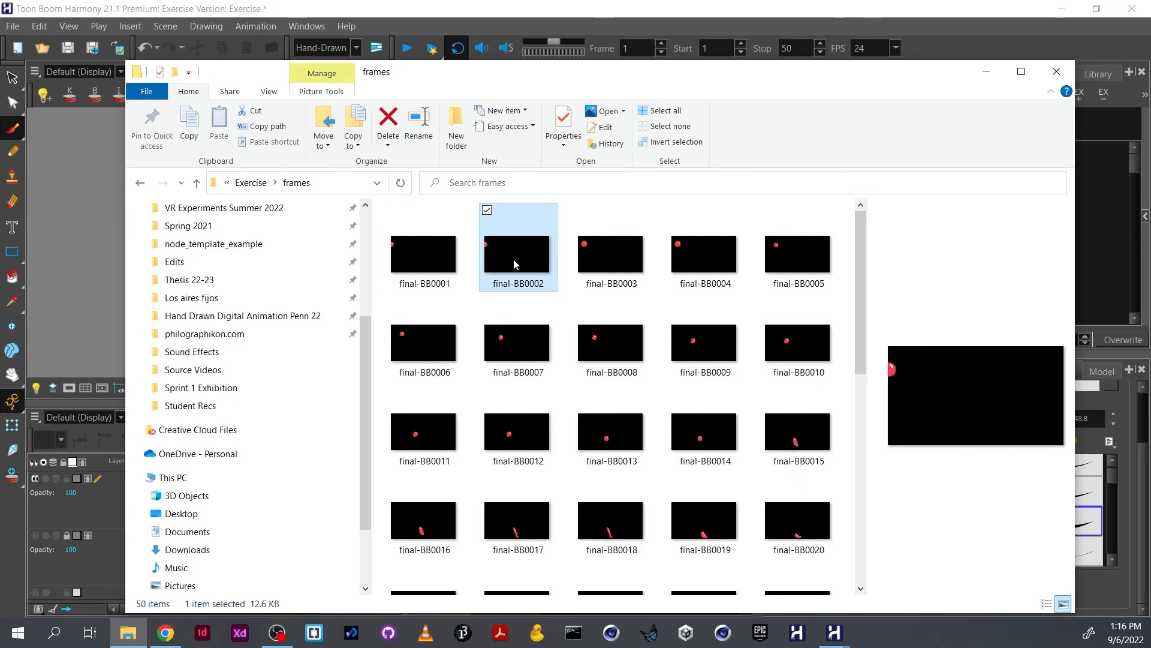
key(Right)
key(Right)
key(Down)
key(Down)
key(Down)
key(Down)
key(Down)
key(Down)
key(Down)
key(Down)
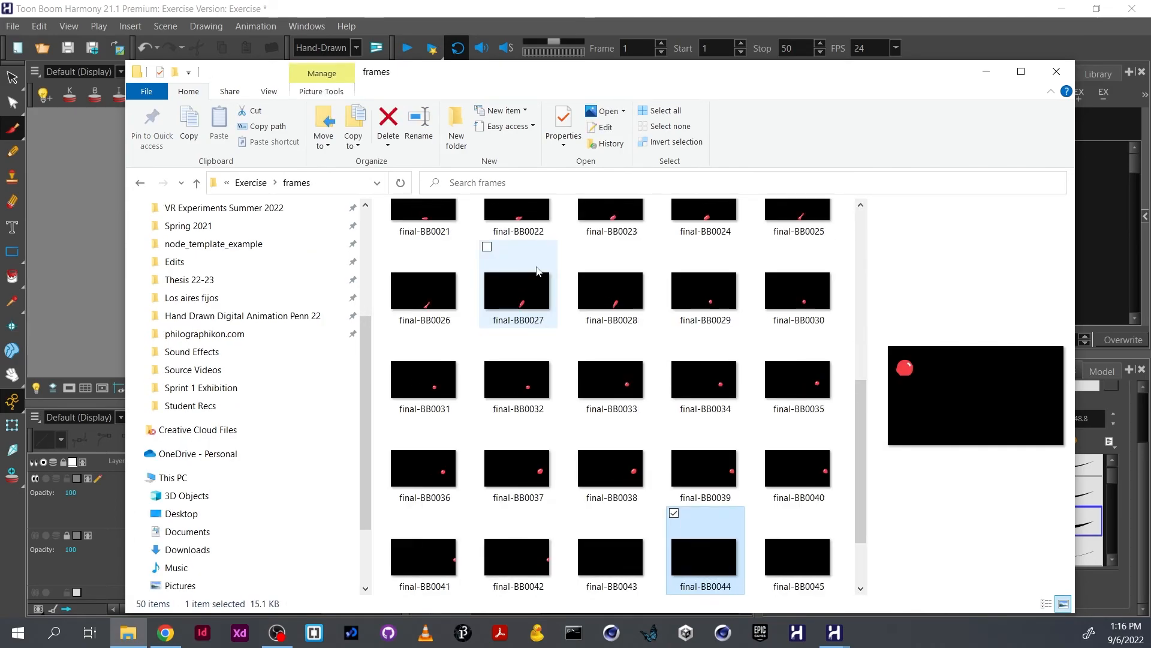
key(Down)
key(Up)
key(Up)
key(Left)
key(Left)
key(Left)
key(Left)
key(Left)
key(Left)
key(Left)
key(Left)
key(Left)
key(Left)
key(Left)
key(Left)
key(Left)
key(Left)
key(Left)
key(Left)
key(Left)
key(Left)
key(Left)
key(Left)
key(Left)
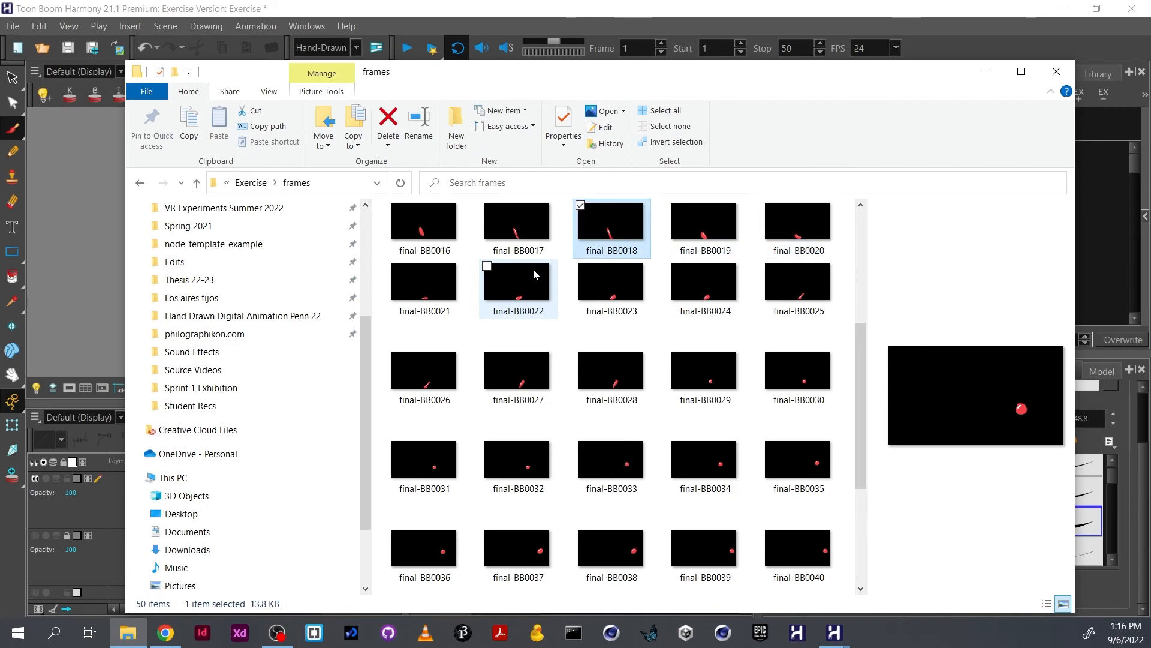
key(Left)
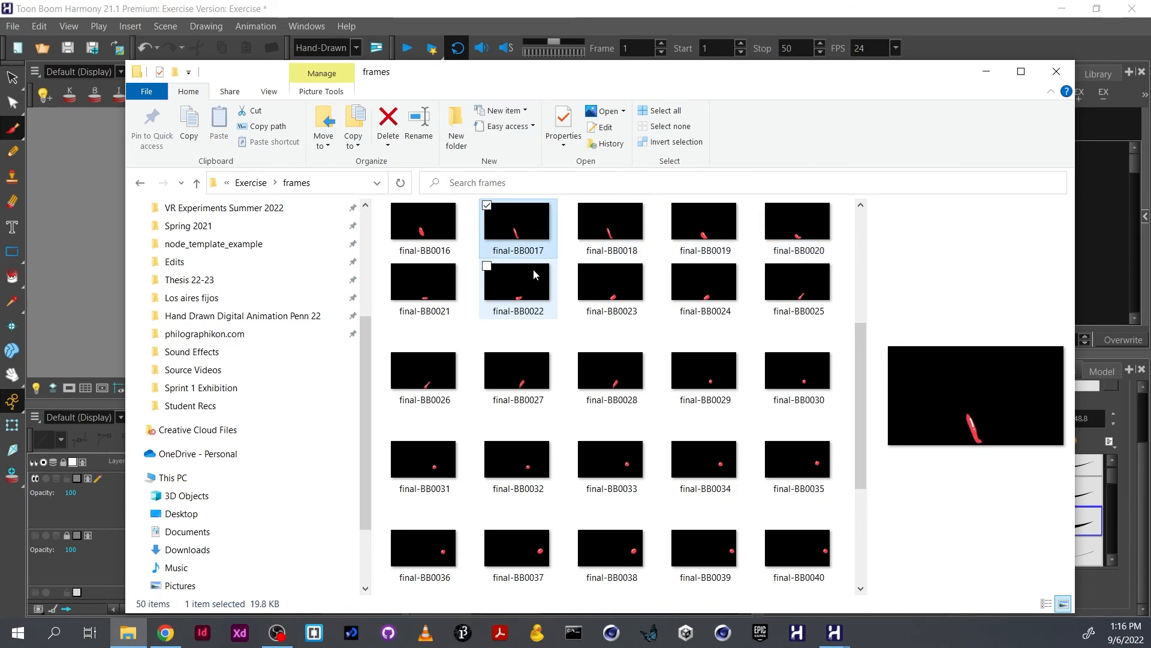
click(1063, 72)
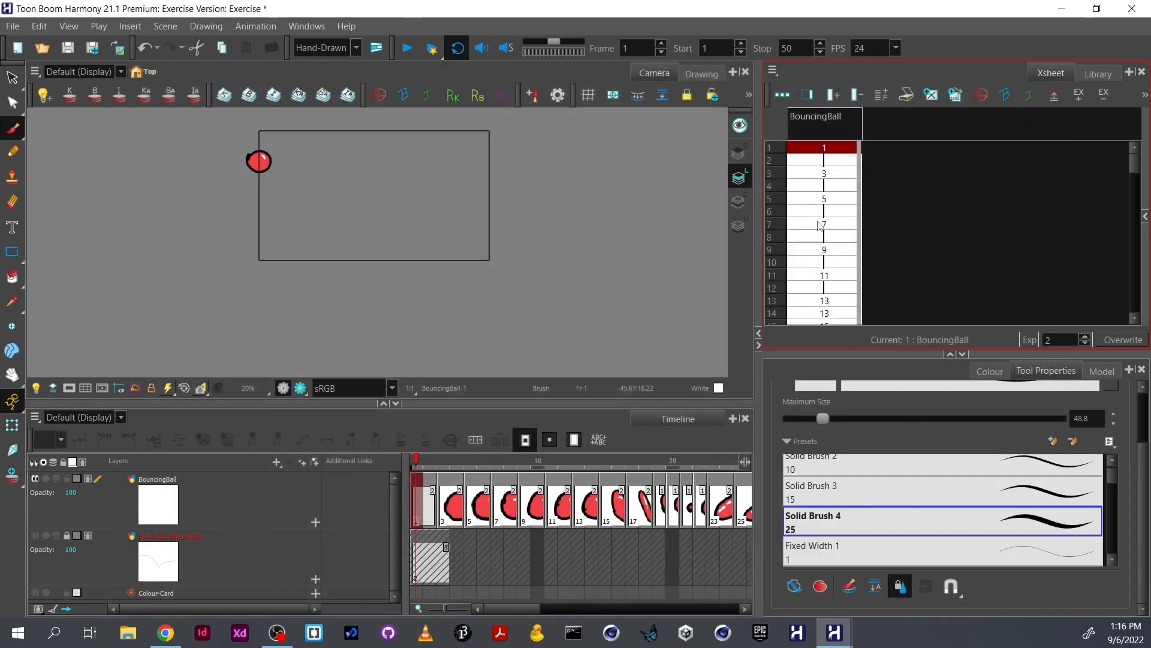